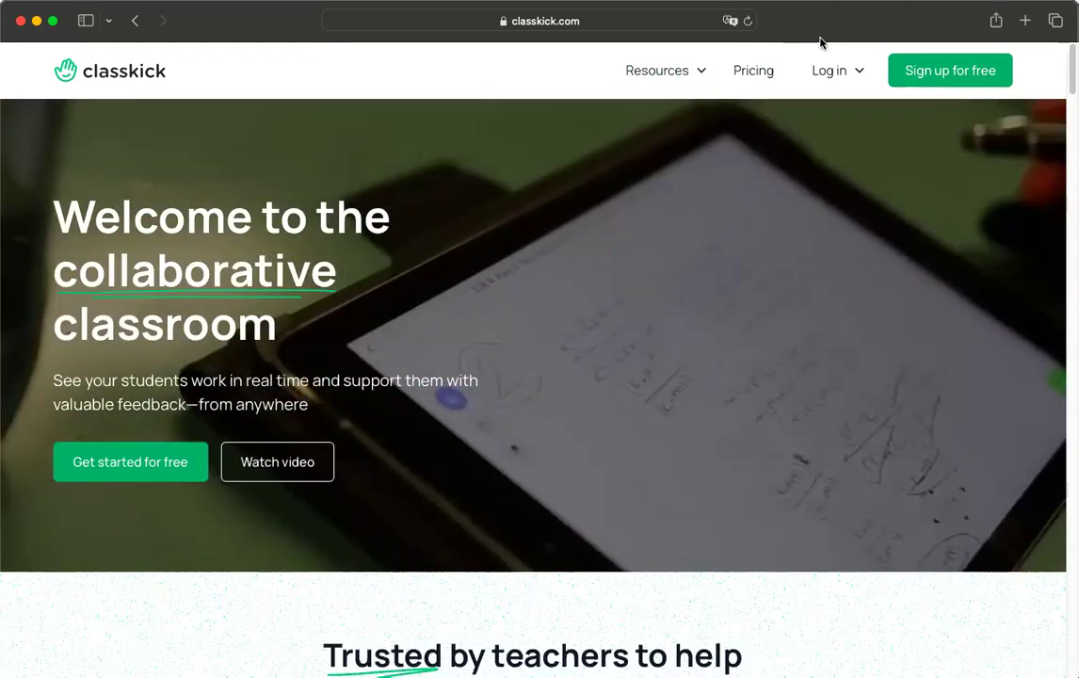
- Log in to Classkick as a teacher using Continue with Google
left_click(834, 111)
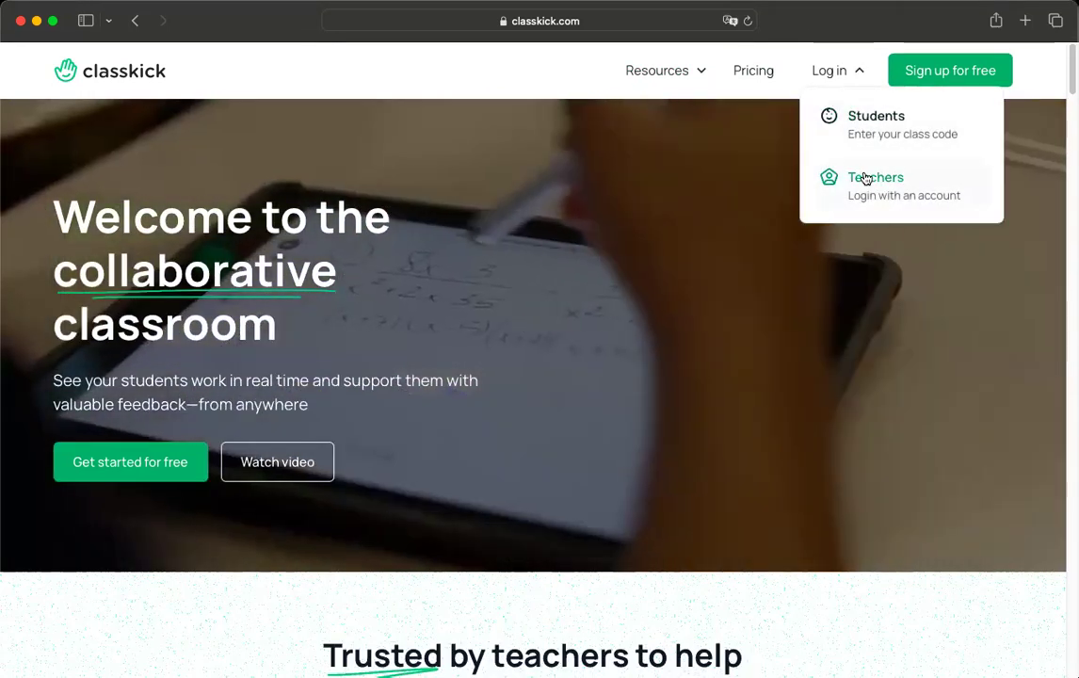
left_click(864, 177)
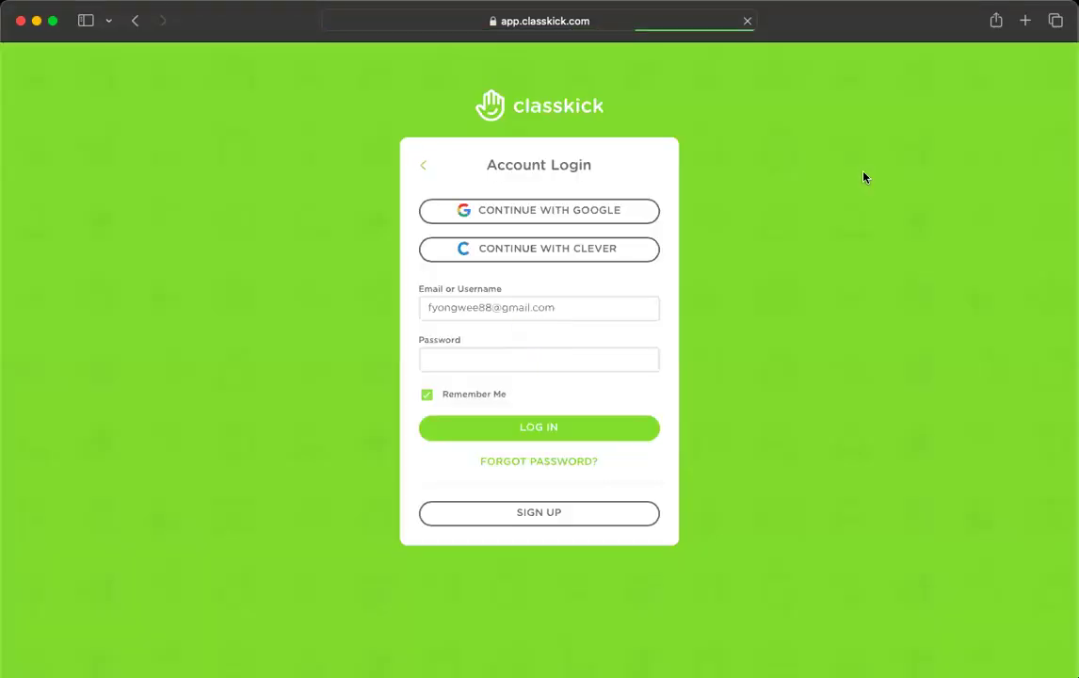
left_click(636, 217)
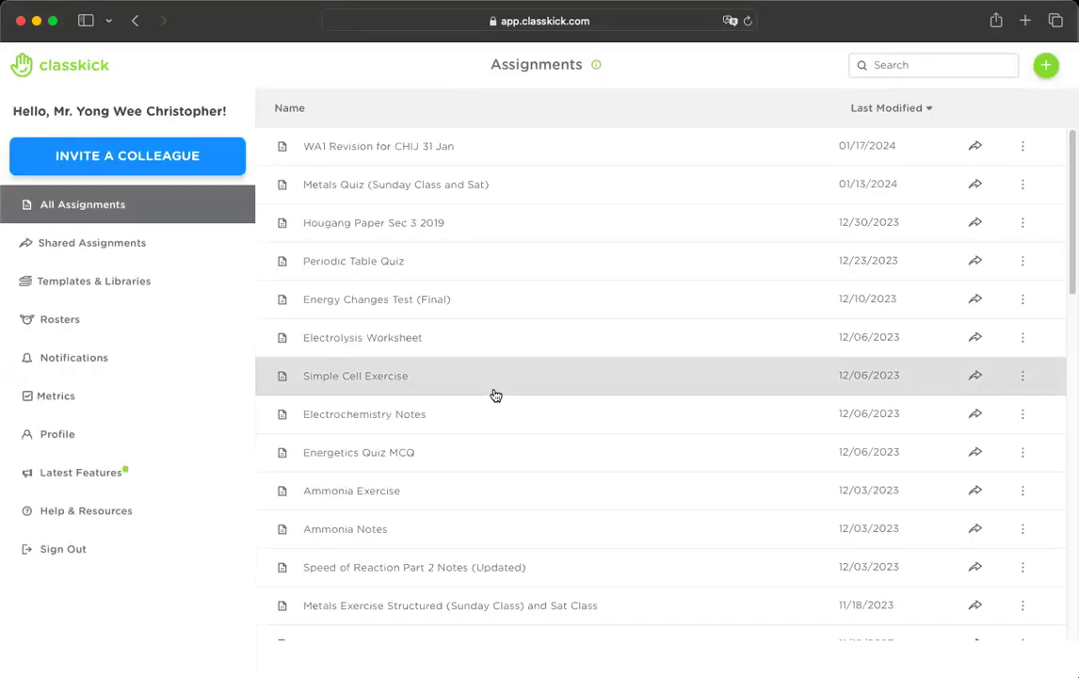
- Scroll through All Assignments, then view the empty Shared Assignments page
scroll(441, 350, "down", 5)
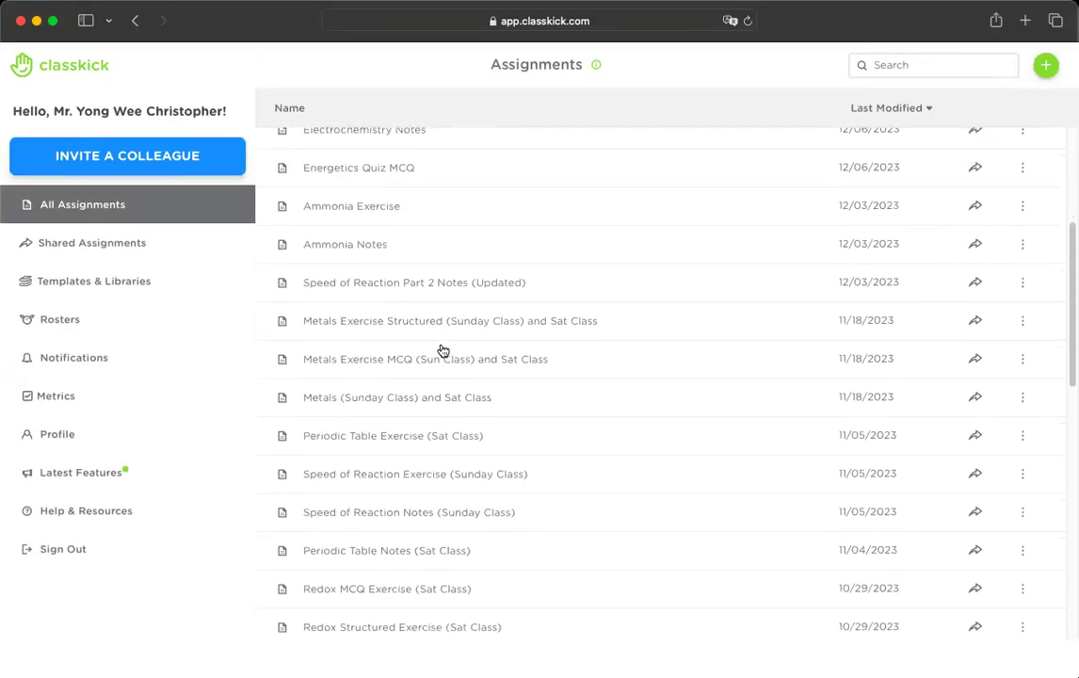
scroll(442, 351, "down", 10)
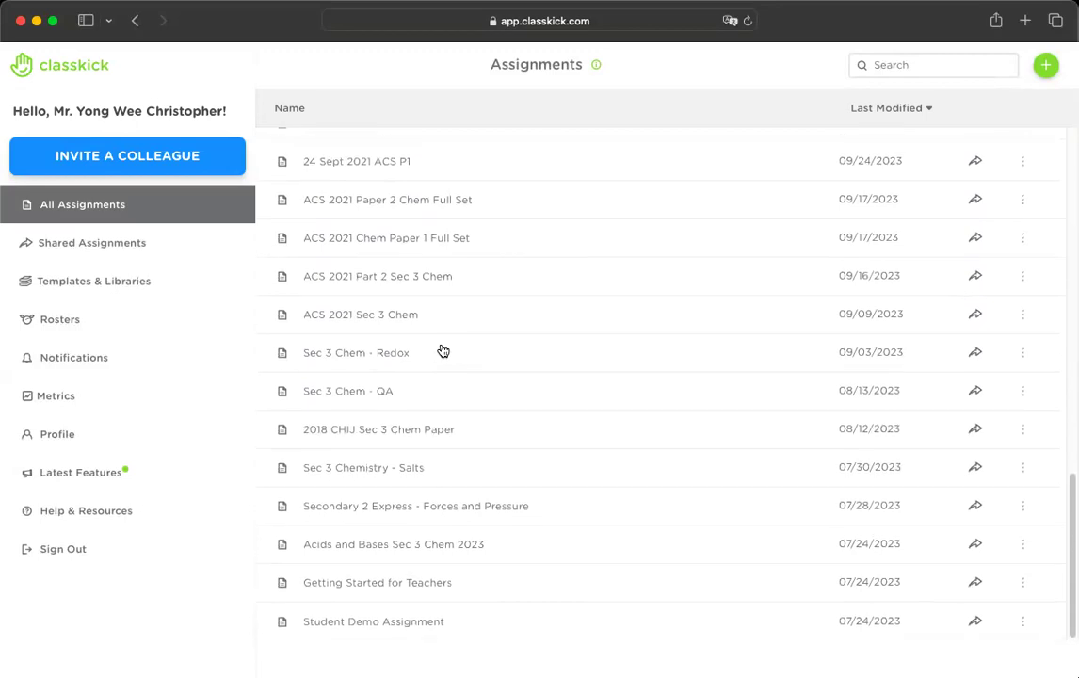
scroll(443, 350, "up", 15)
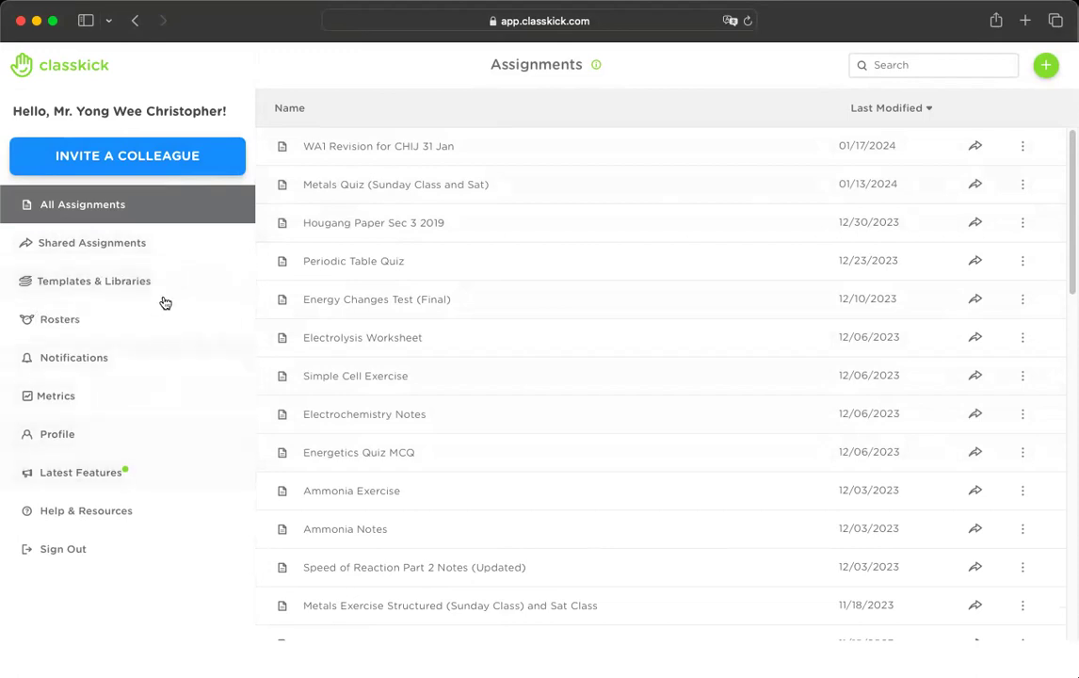
scroll(341, 484, "down", 10)
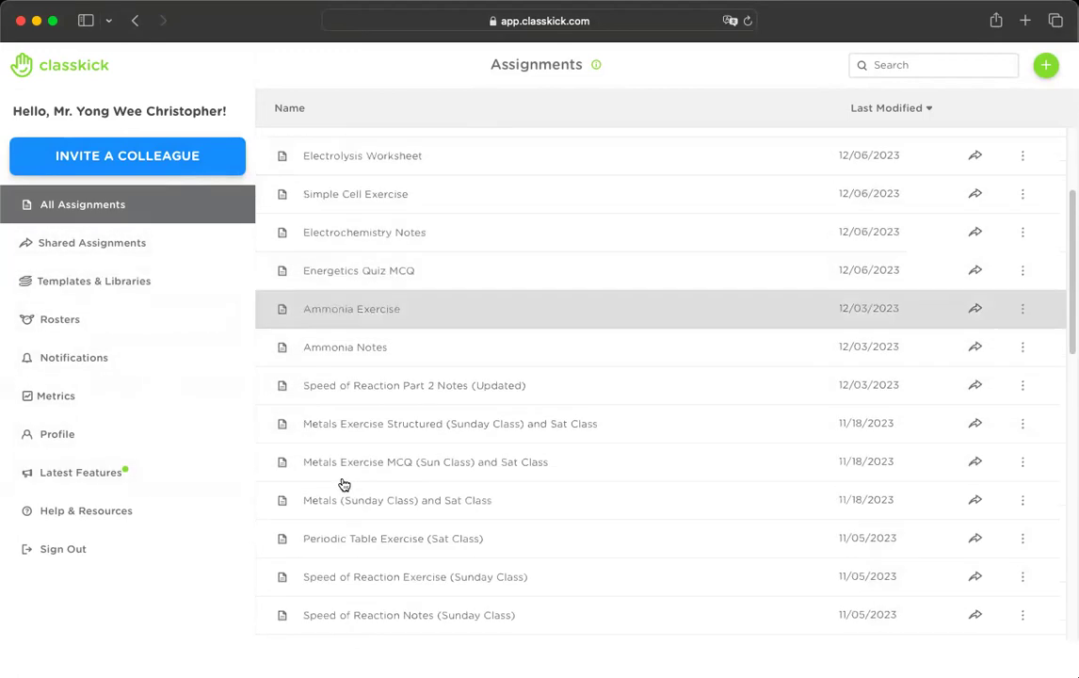
scroll(341, 484, "up", 10)
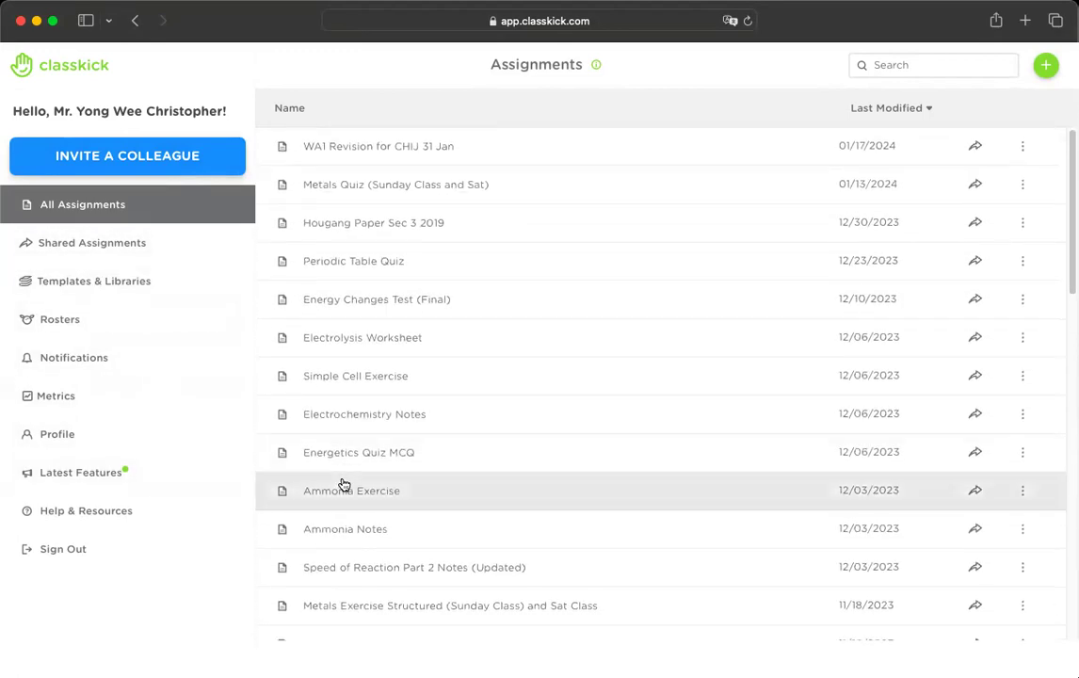
left_click(94, 250)
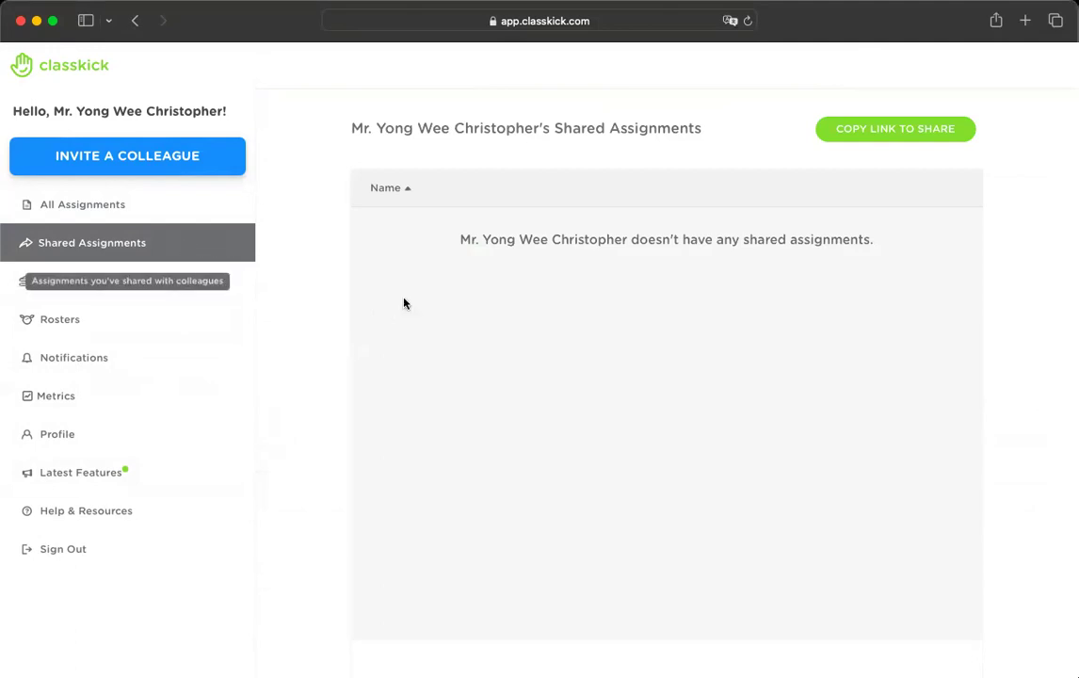
- Browse the Templates & Libraries assignment collection
left_click(161, 291)
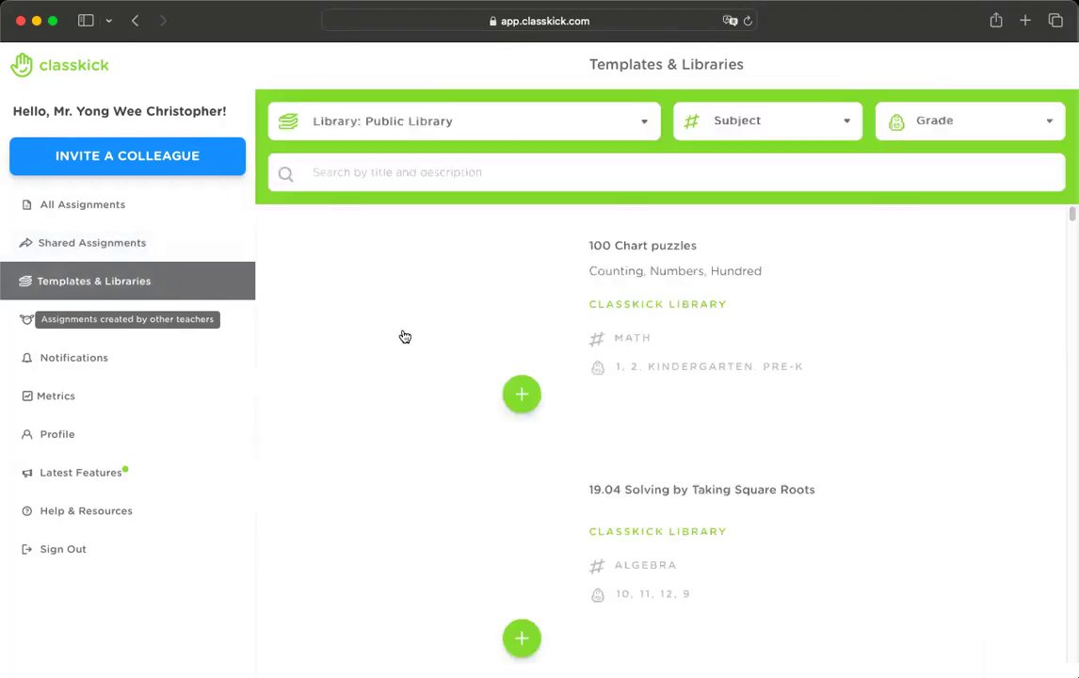
scroll(404, 337, "down", 1)
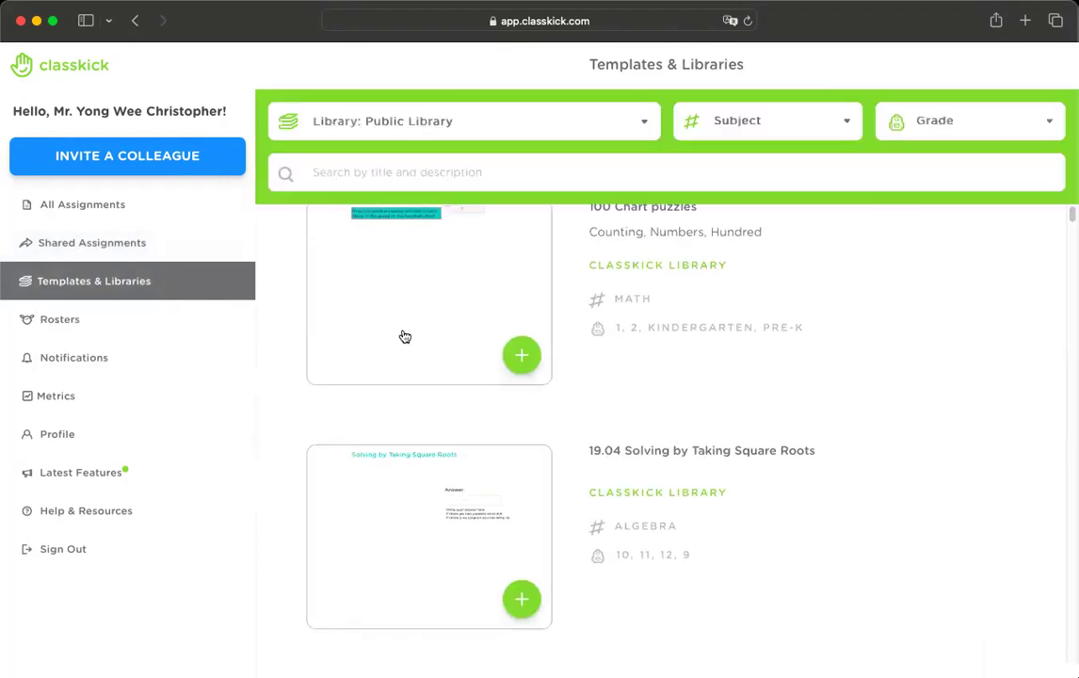
scroll(404, 336, "down", 2)
scroll(404, 336, "down", 3)
scroll(404, 336, "down", 12)
scroll(404, 336, "down", 10)
scroll(404, 336, "down", 6)
scroll(404, 336, "up", 20)
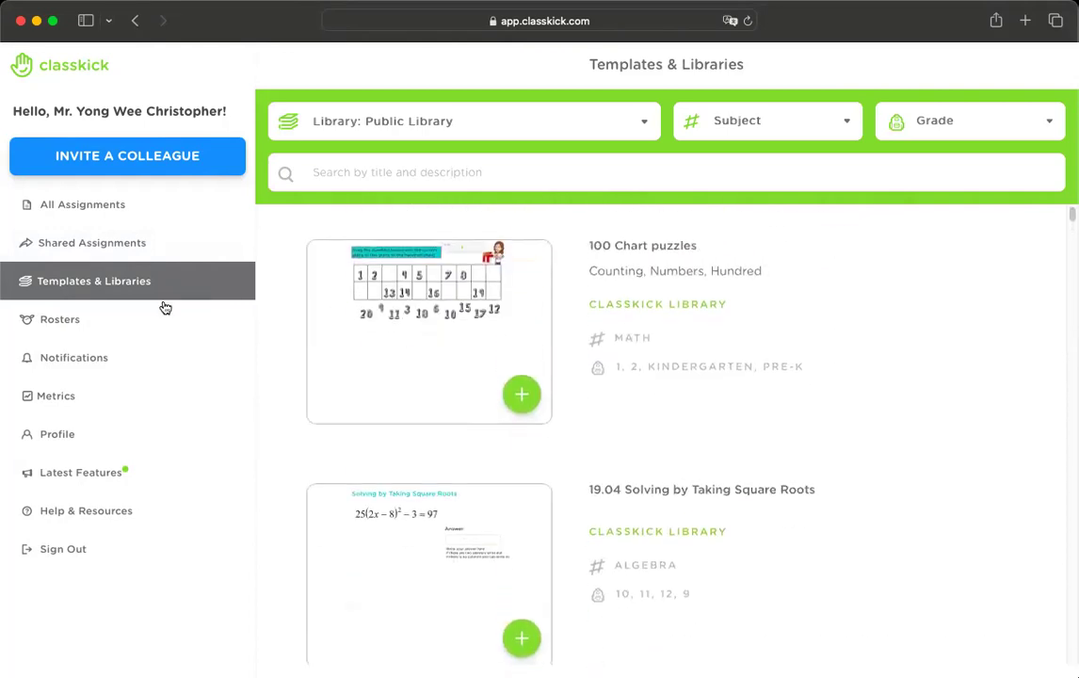
- Check the class rosters and Notifications, then return to All Assignments
left_click(149, 330)
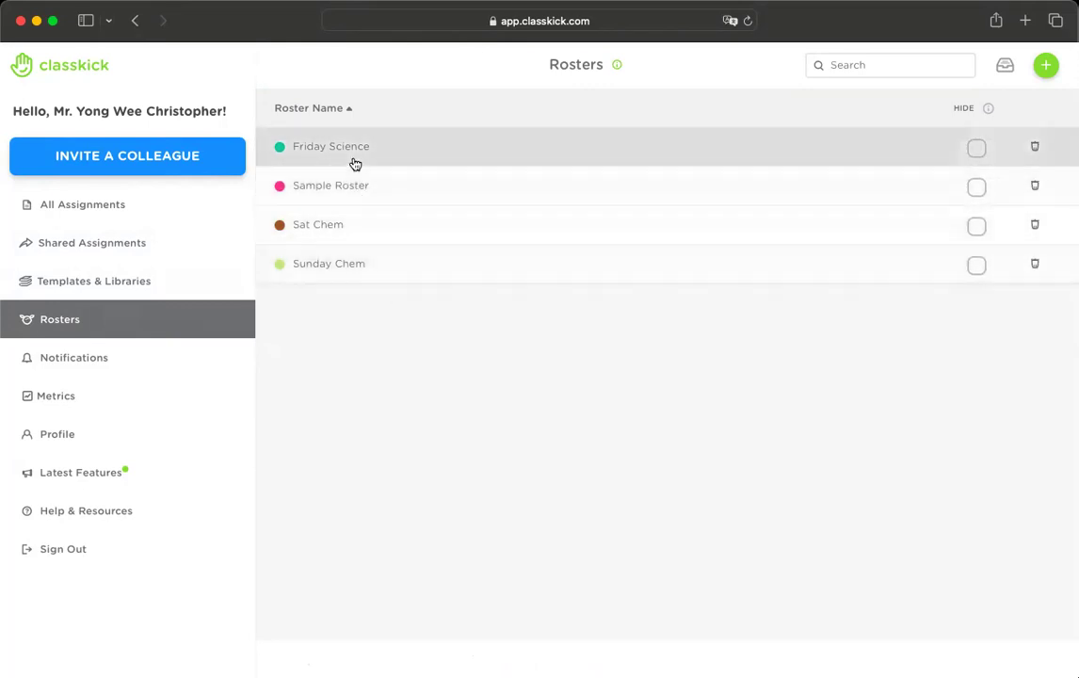
left_click(160, 366)
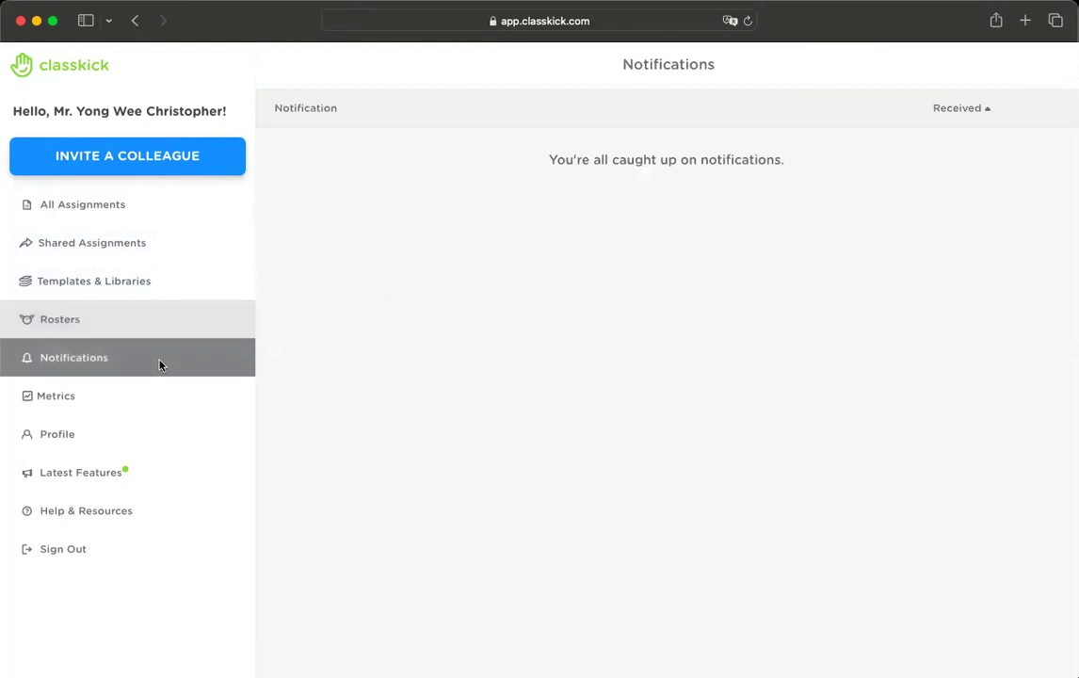
left_click(139, 211)
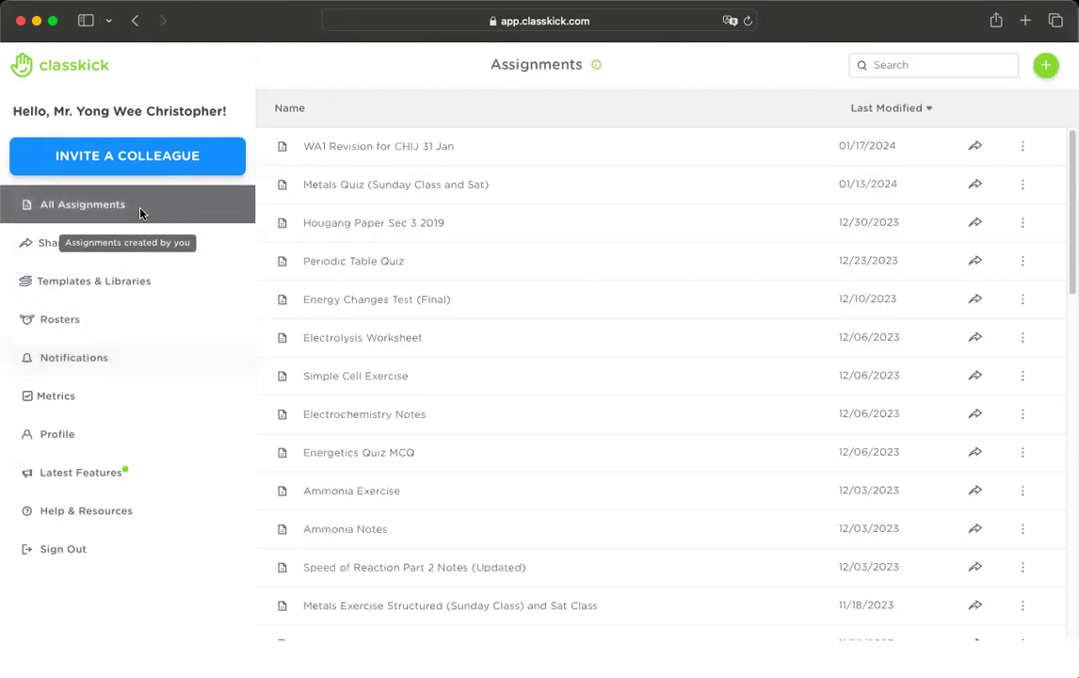
- Create a new assignment from the 6-page Acids and Bases PDF file
left_click(1043, 67)
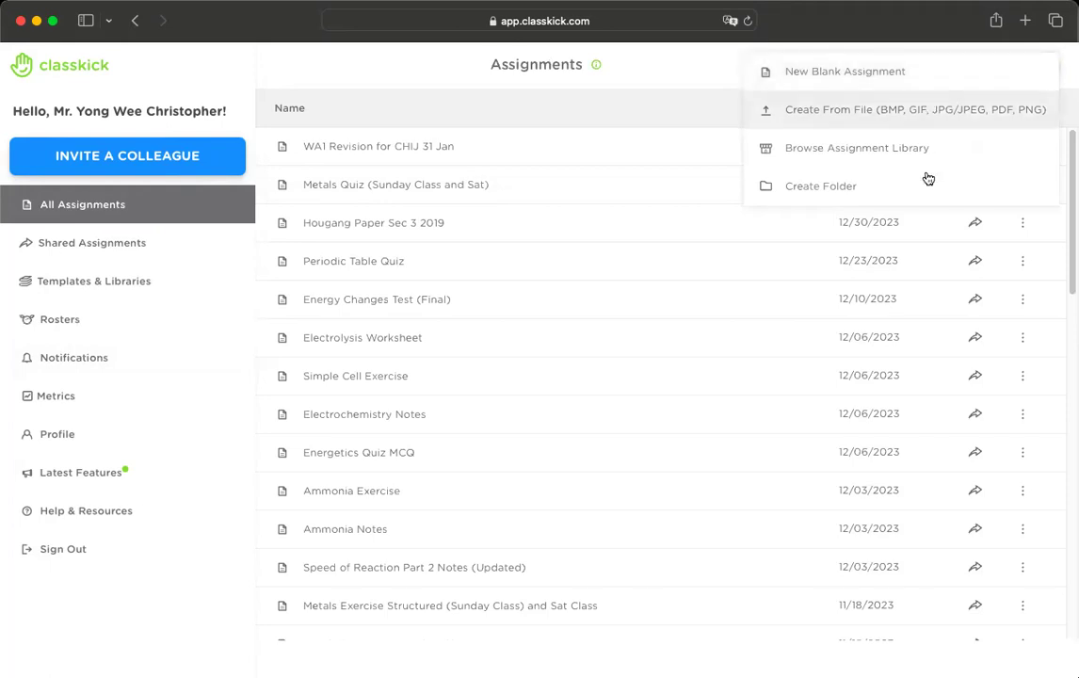
left_click(927, 113)
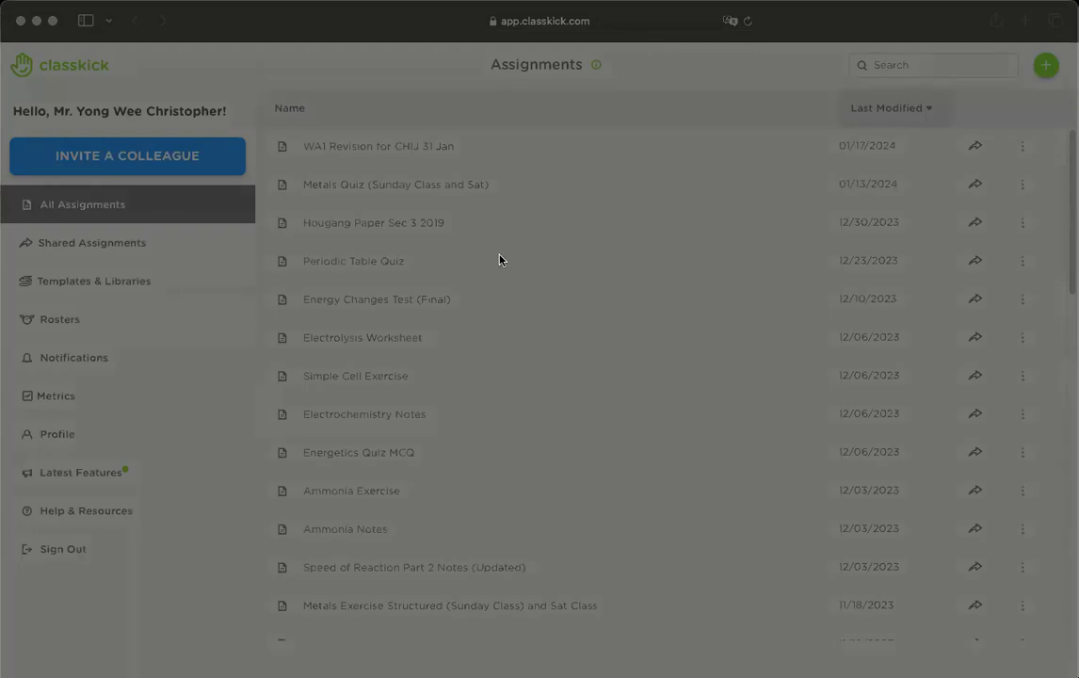
left_click(776, 509)
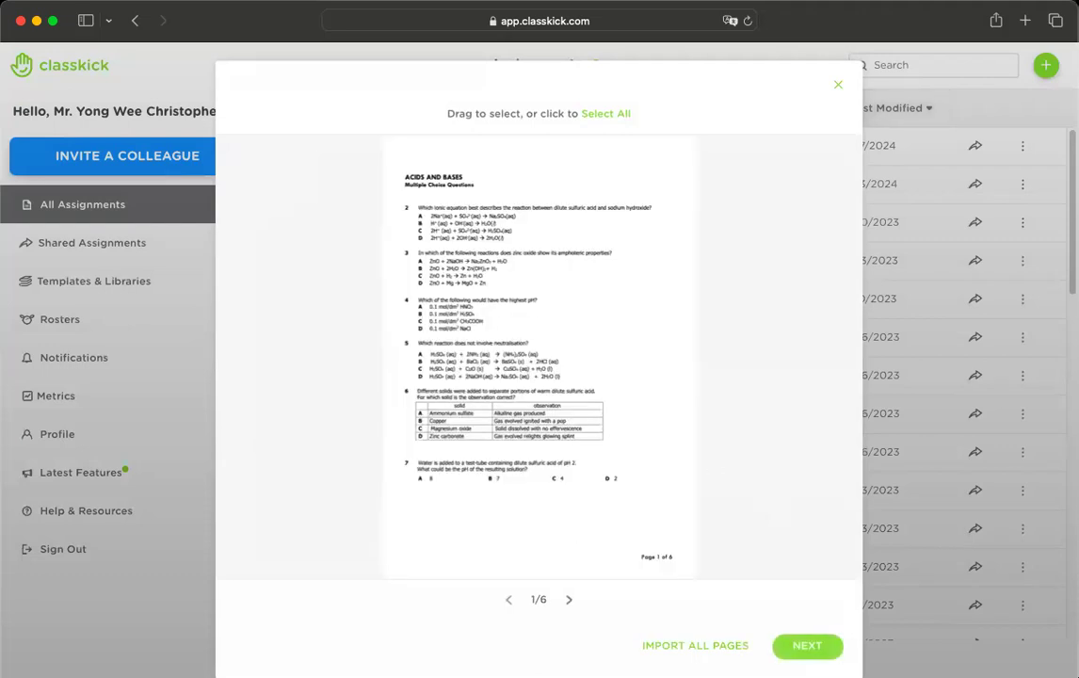
- Preview PDF pages 1 and 2, then import all pages as new questions
left_click(570, 601)
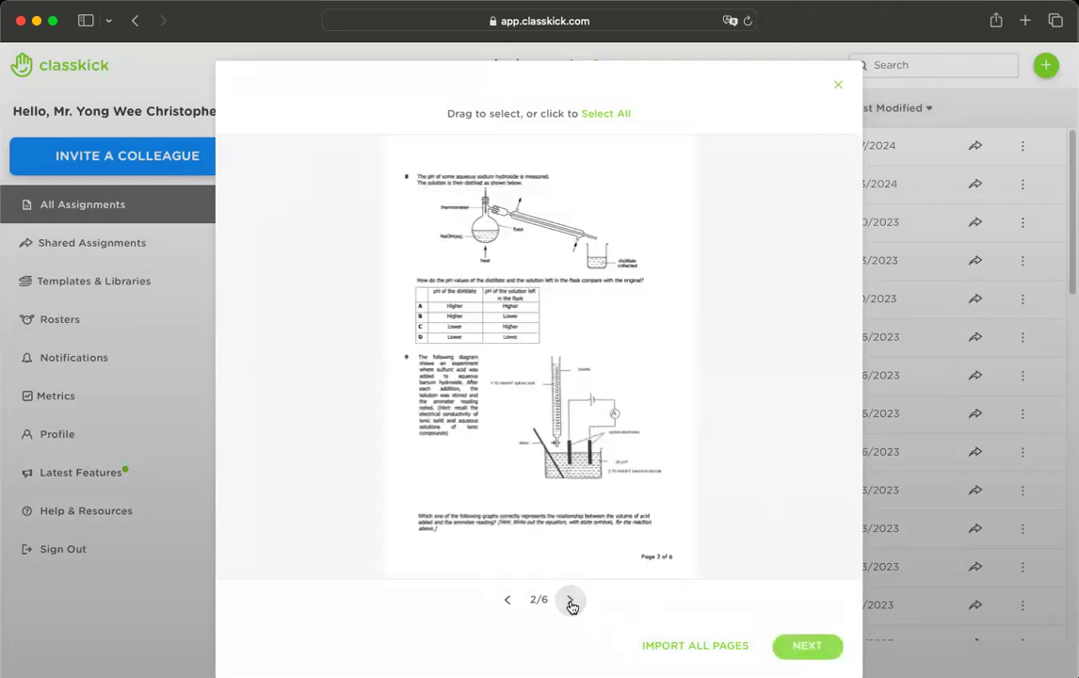
left_click(508, 601)
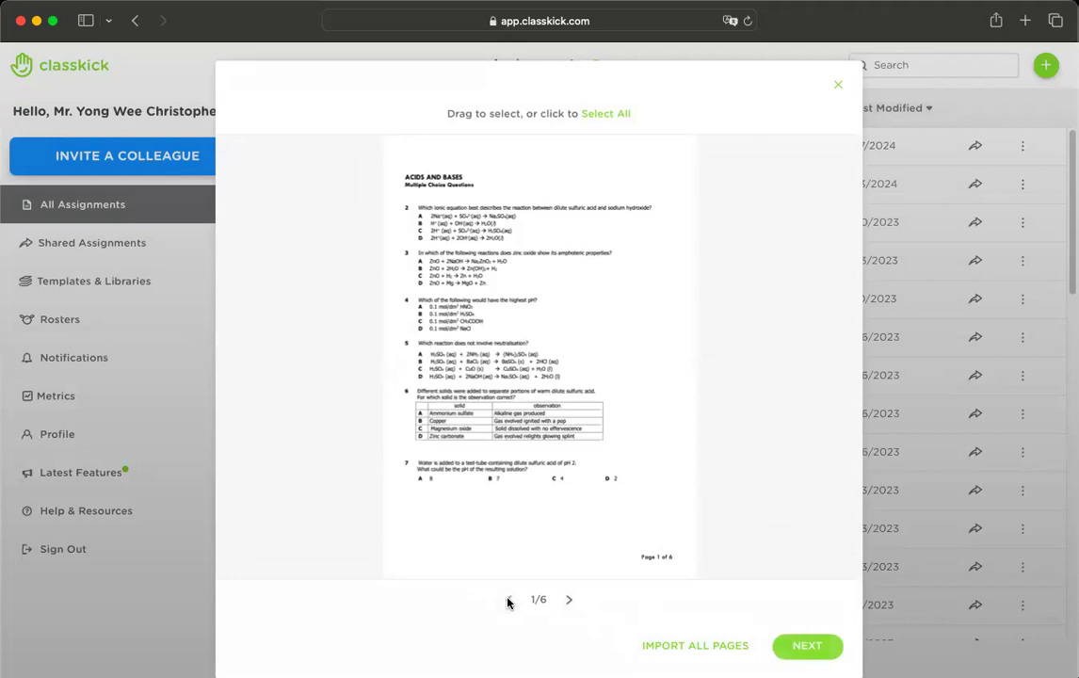
left_click(566, 604)
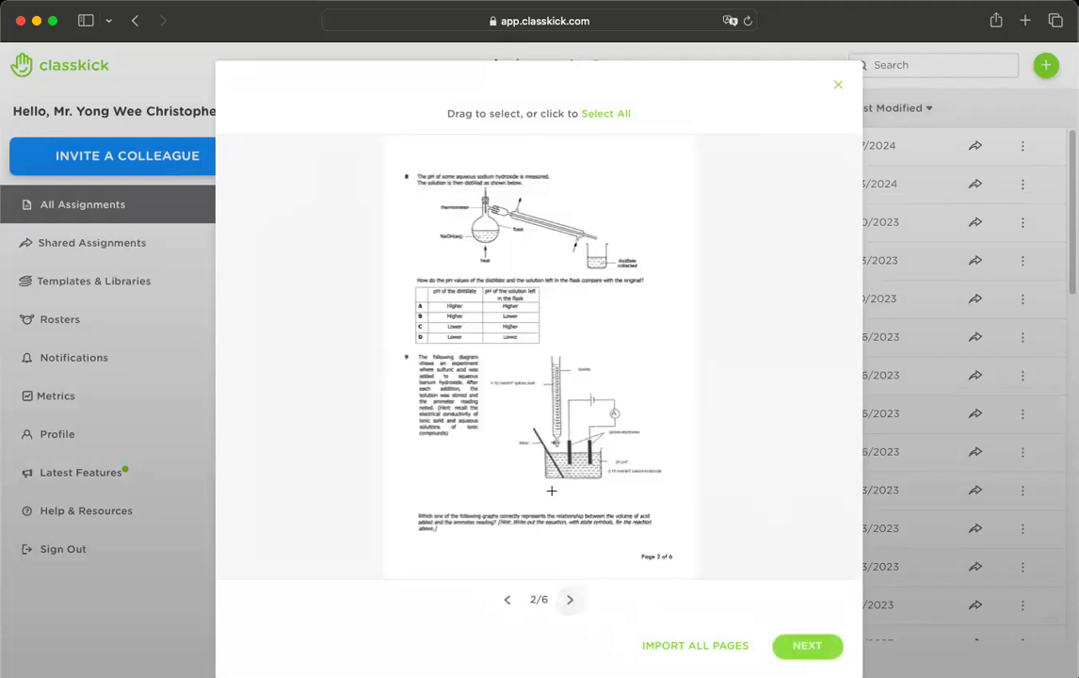
left_click(509, 600)
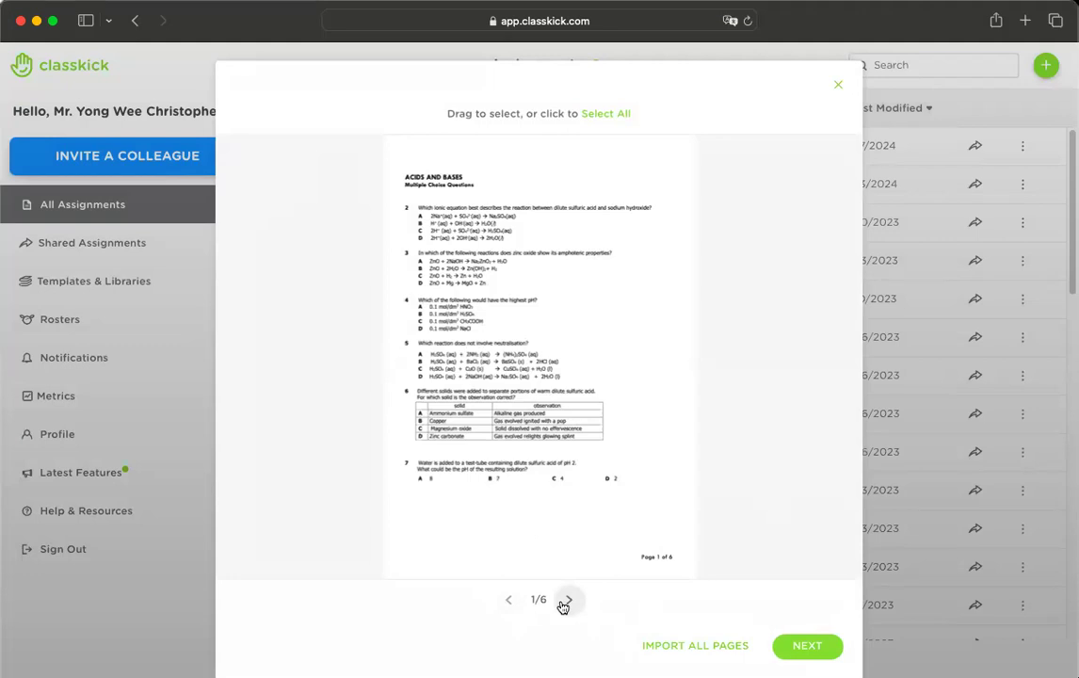
left_click(670, 647)
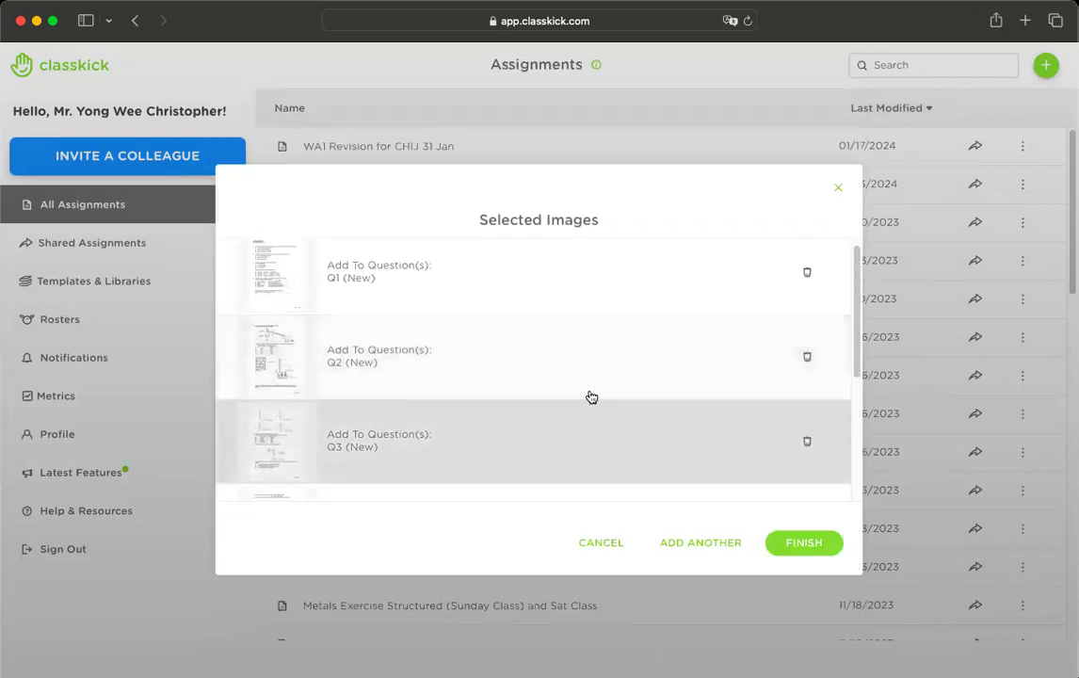
- Reselect the page region for Q1 and review the selected images list
left_click(404, 286)
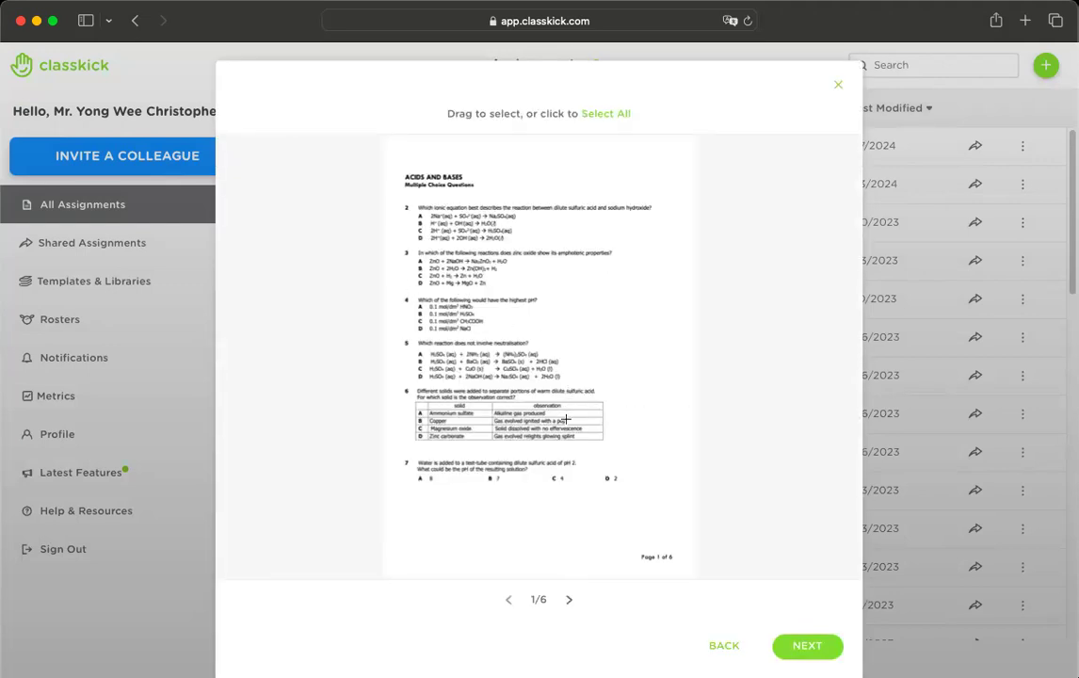
left_click(717, 651)
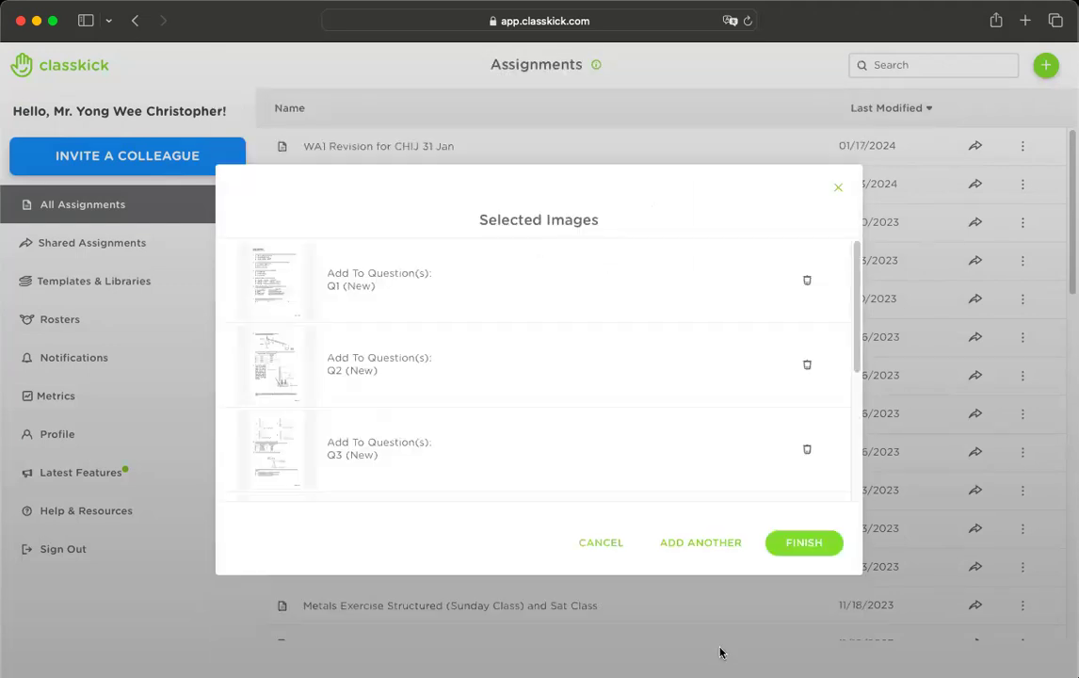
scroll(416, 381, "down", 5)
scroll(415, 382, "up", 5)
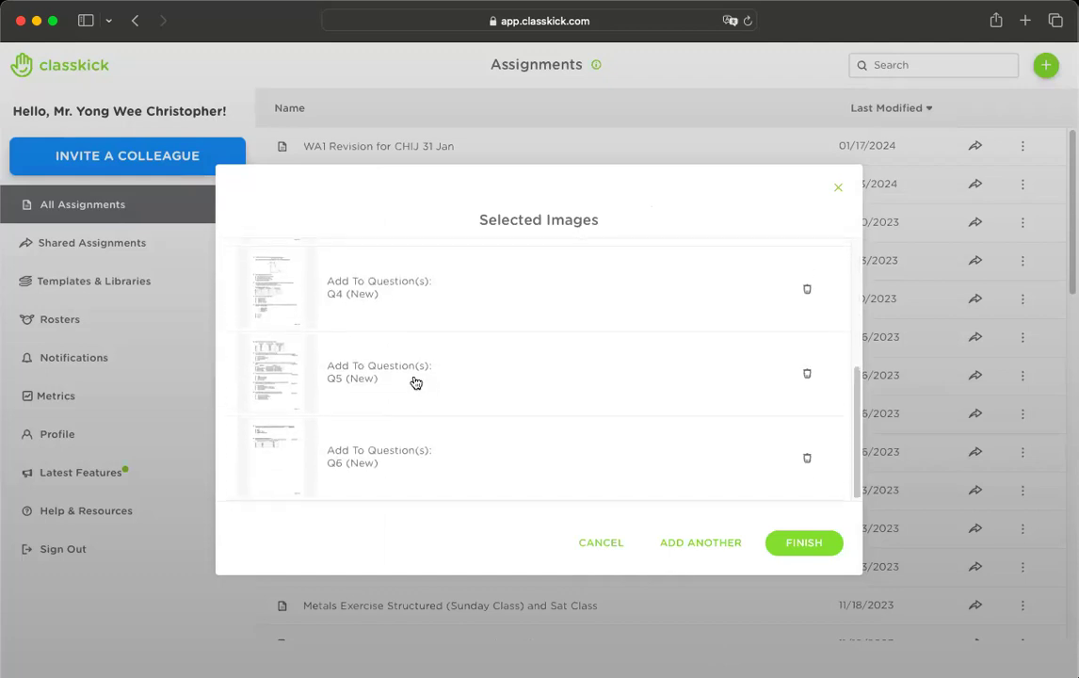
scroll(424, 415, "down", 4)
scroll(424, 414, "up", 4)
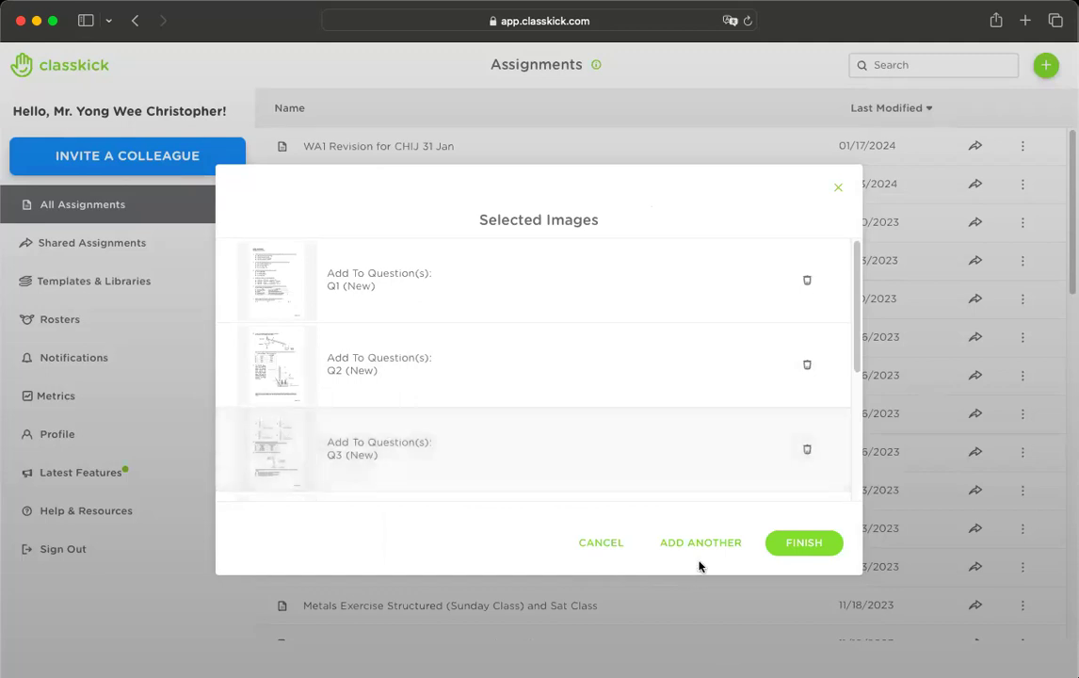
- Add another worksheet page selection, then finish to create the six-slide assignment
left_click(704, 548)
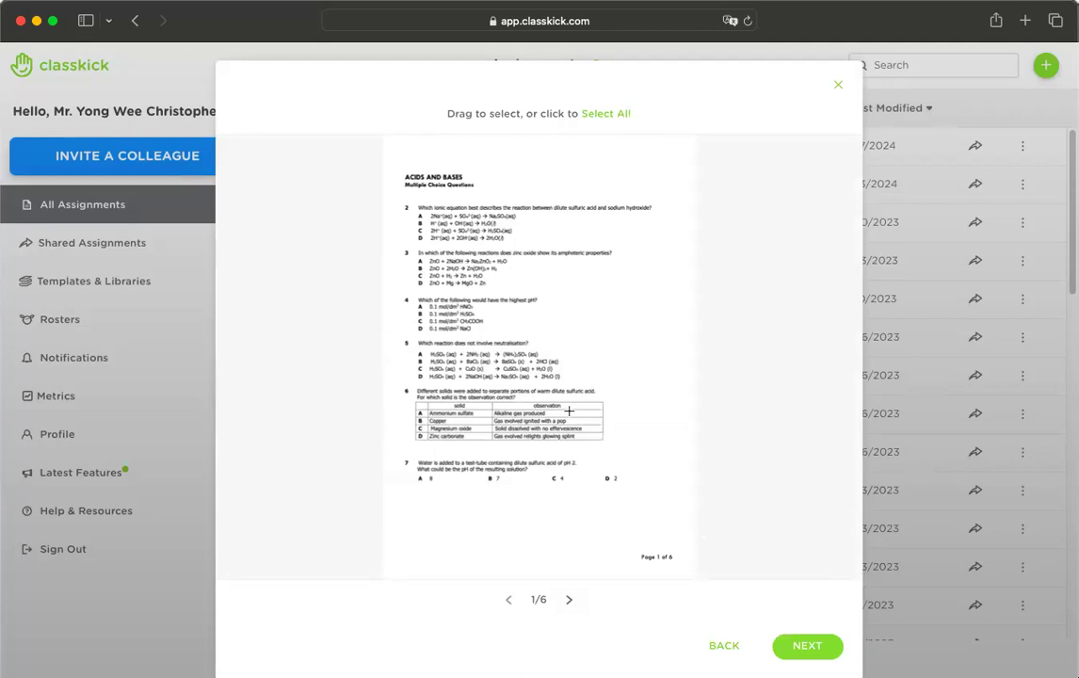
left_click(716, 645)
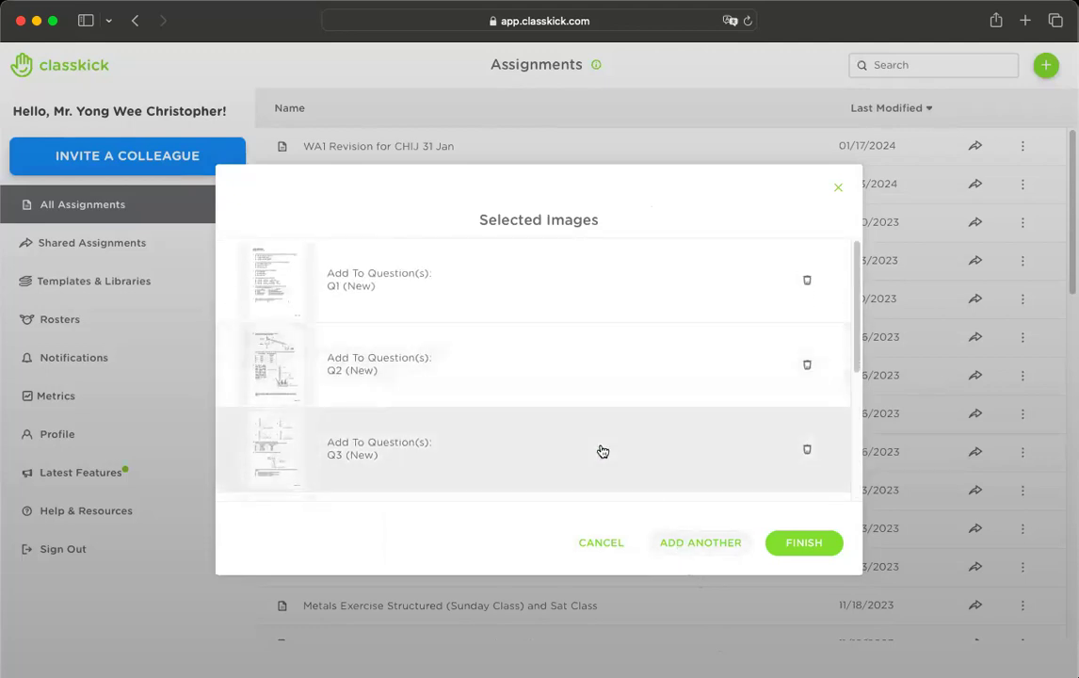
left_click(692, 543)
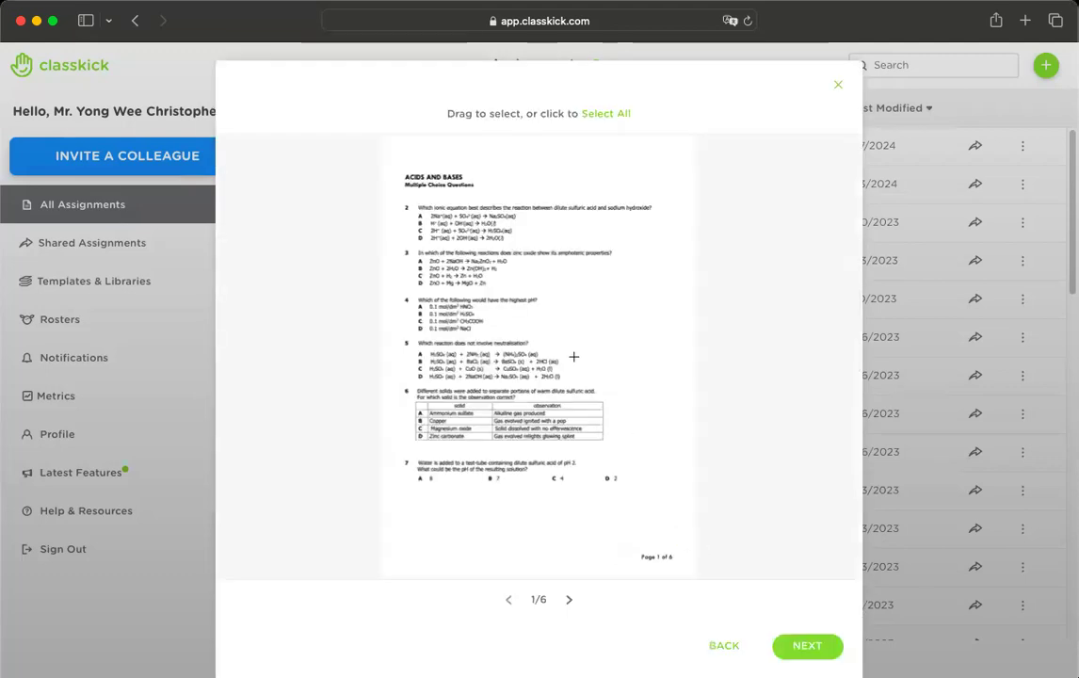
left_click(570, 600)
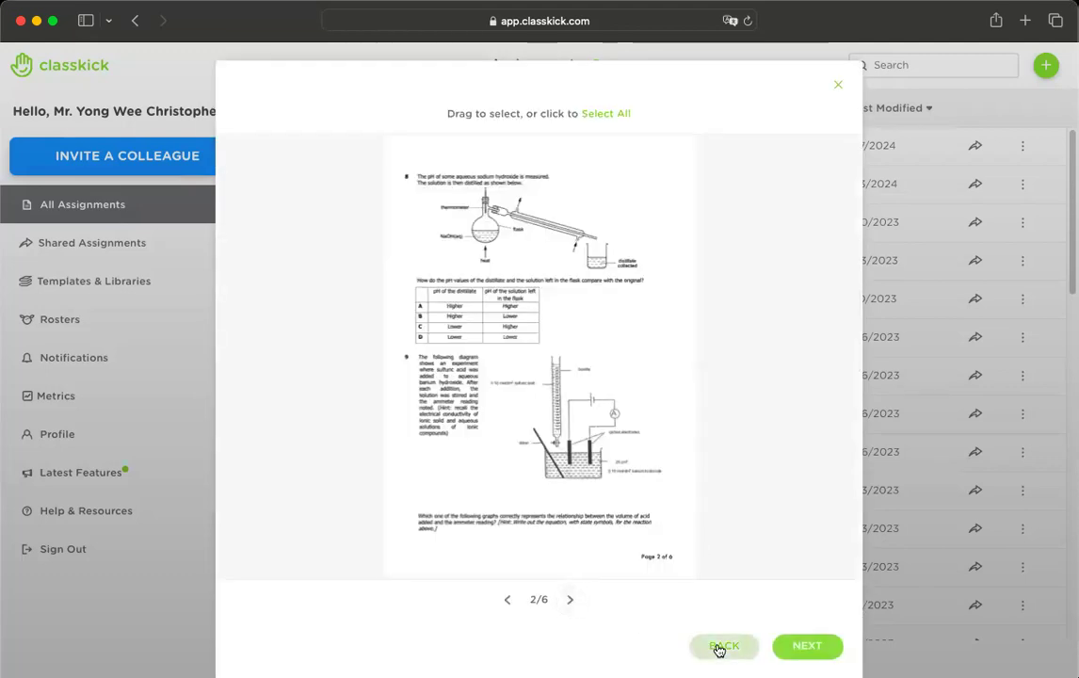
left_click(721, 647)
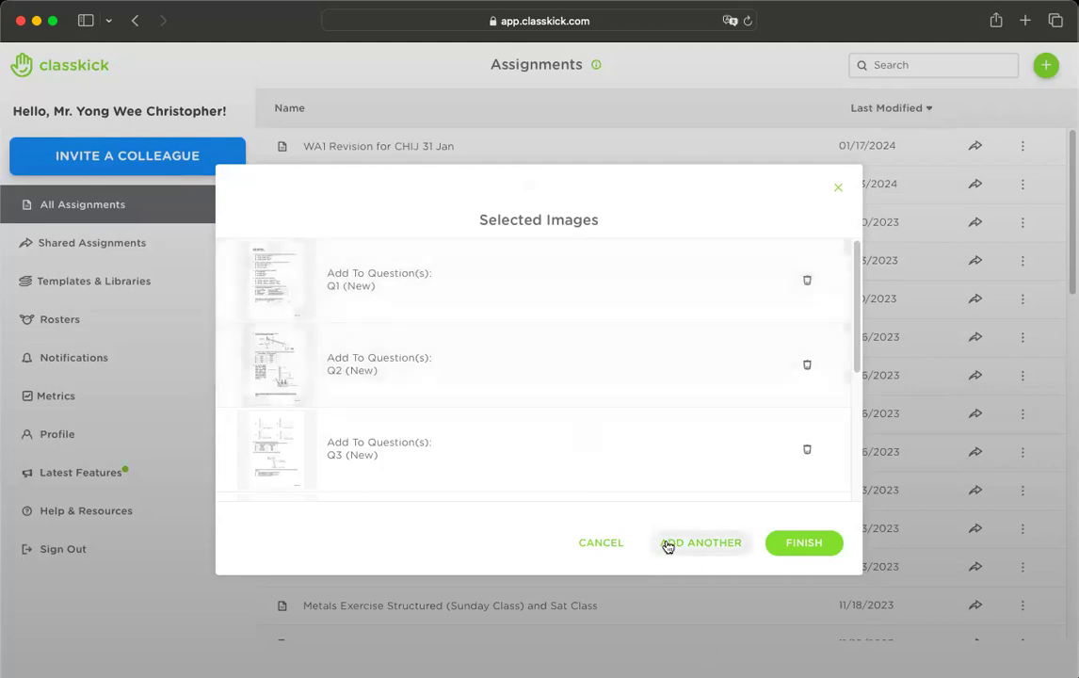
left_click(793, 543)
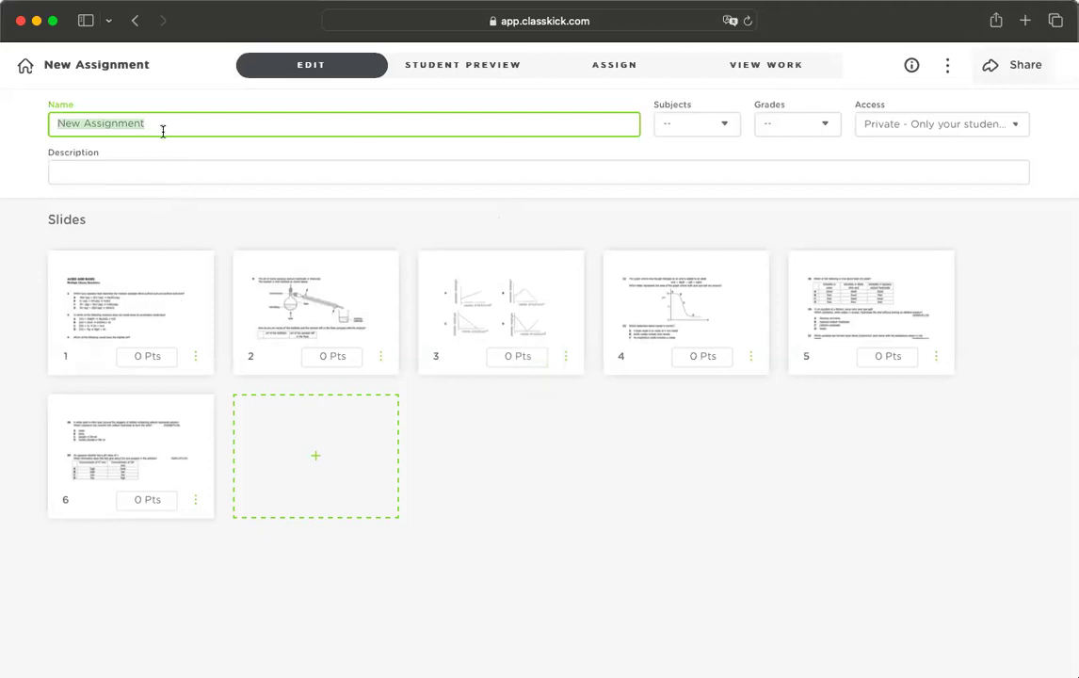
- Name the assignment 'Acids and Bases MCQ' and tag it with subject Chemistry
type("Acids ")
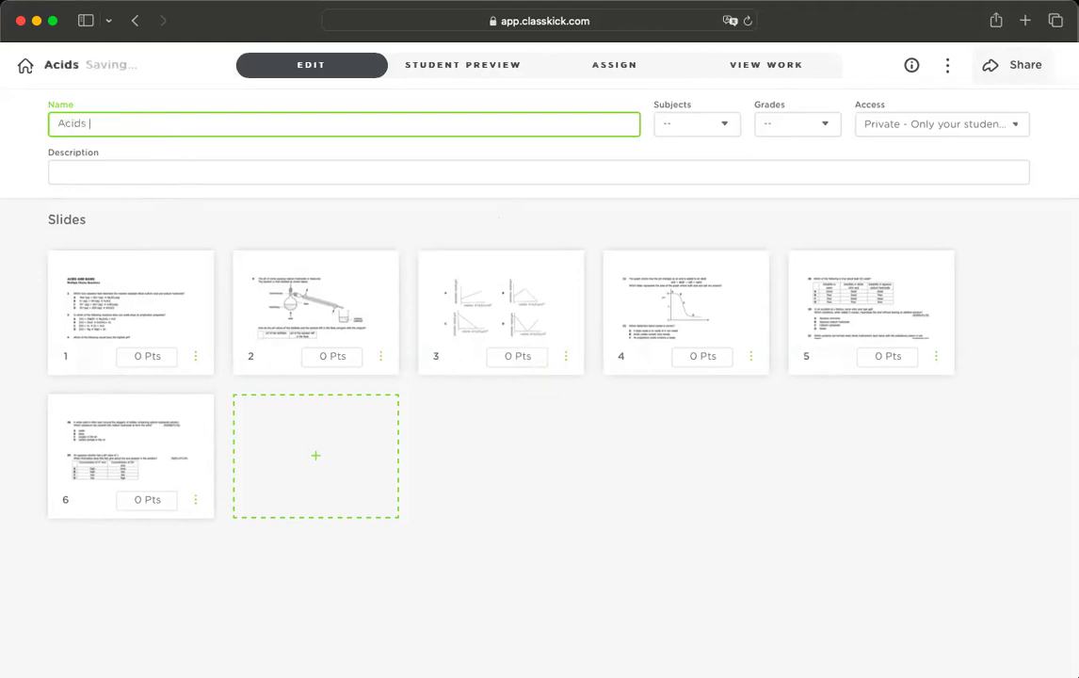
type("and Bases MCQ")
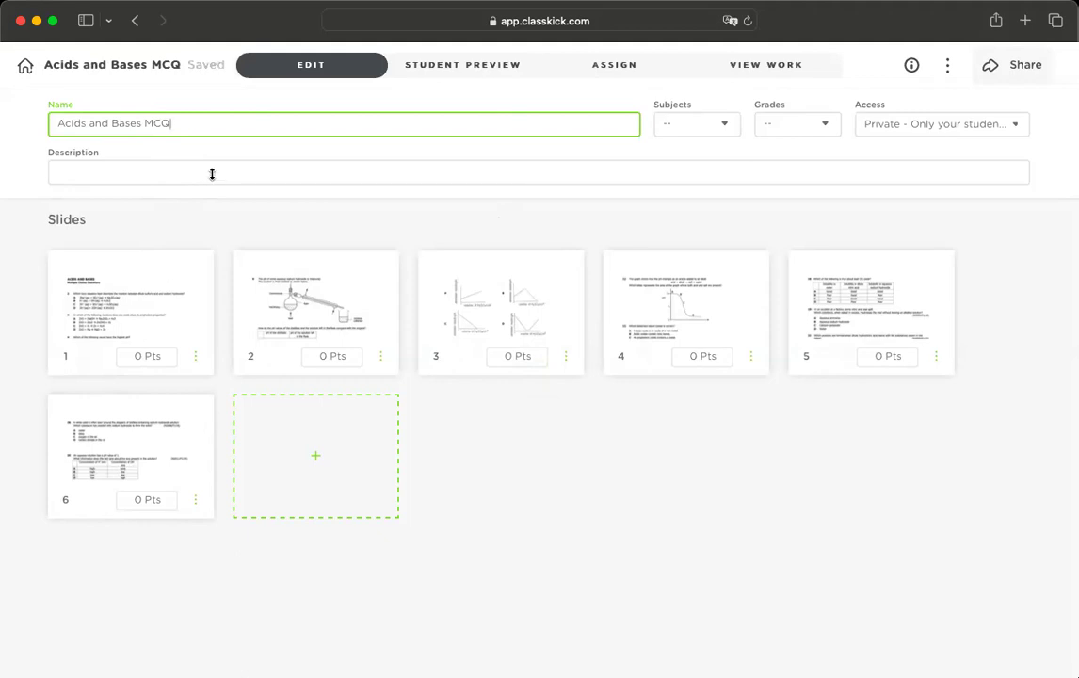
left_click(718, 129)
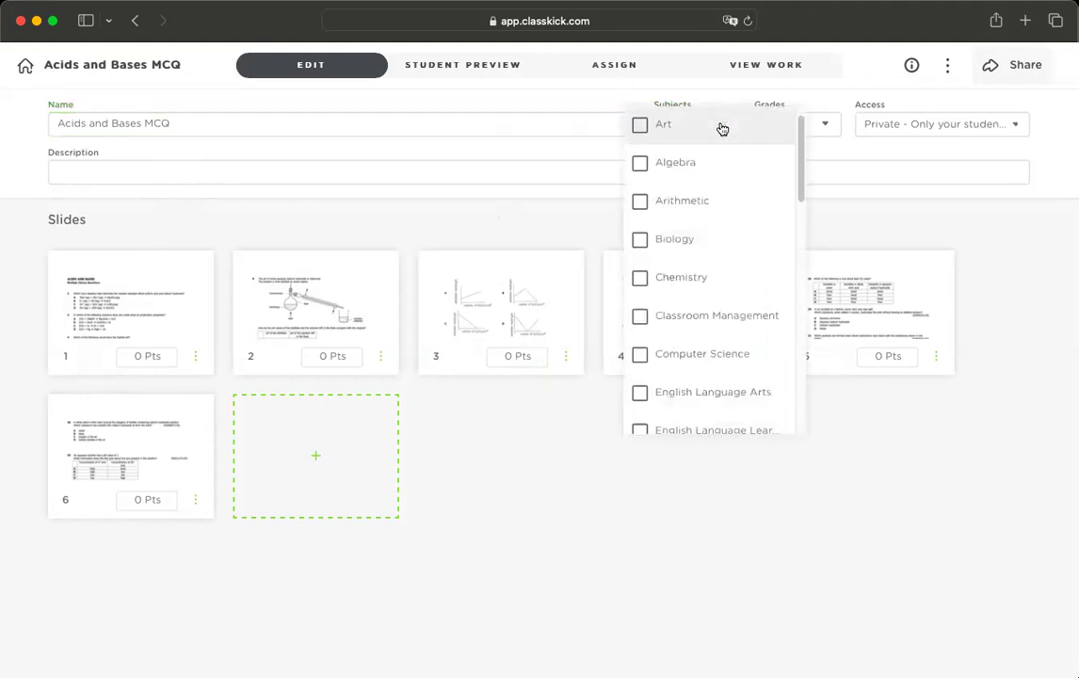
left_click(725, 96)
left_click(727, 125)
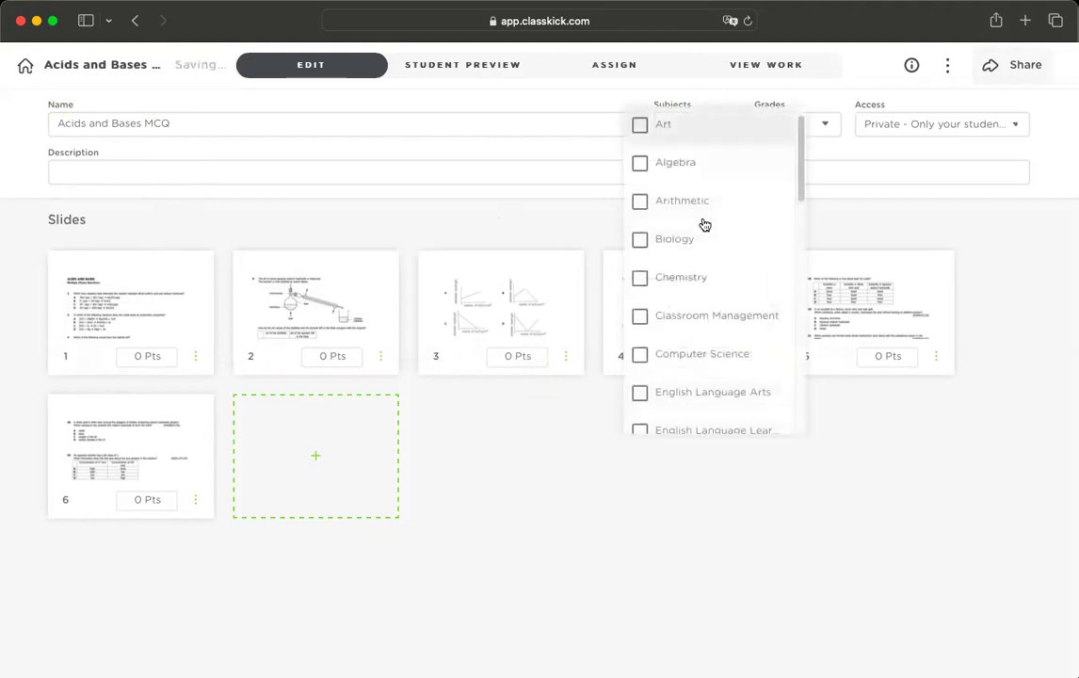
left_click(699, 279)
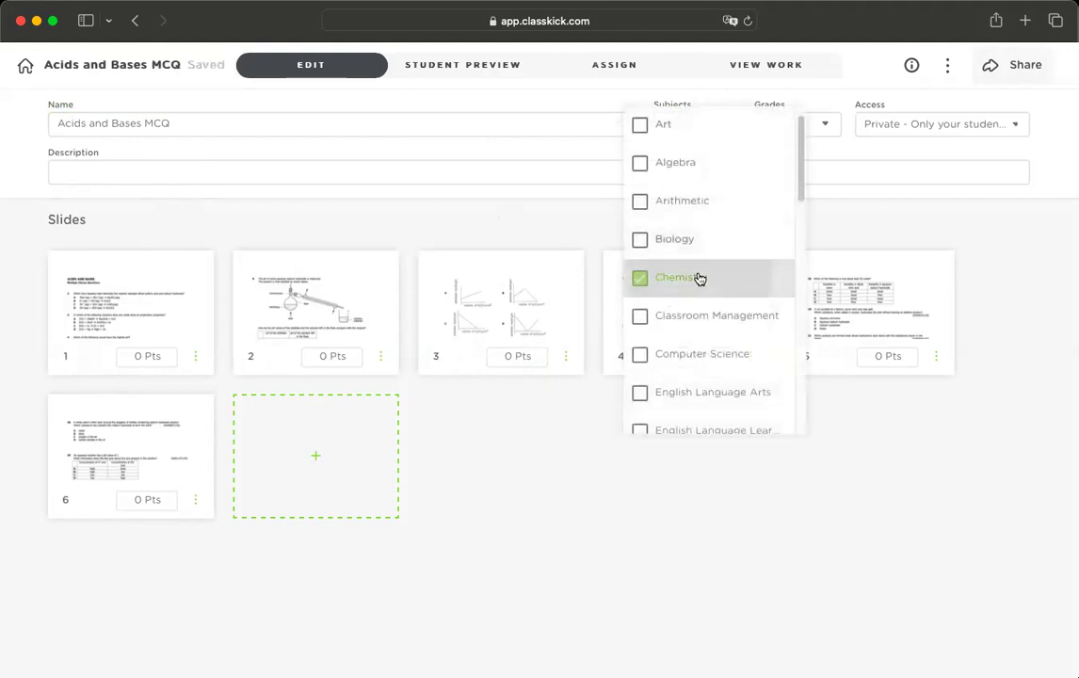
left_click(828, 127)
- Tag the assignment for grade 12 and keep its access Private
left_click(825, 129)
scroll(803, 265, "down", 5)
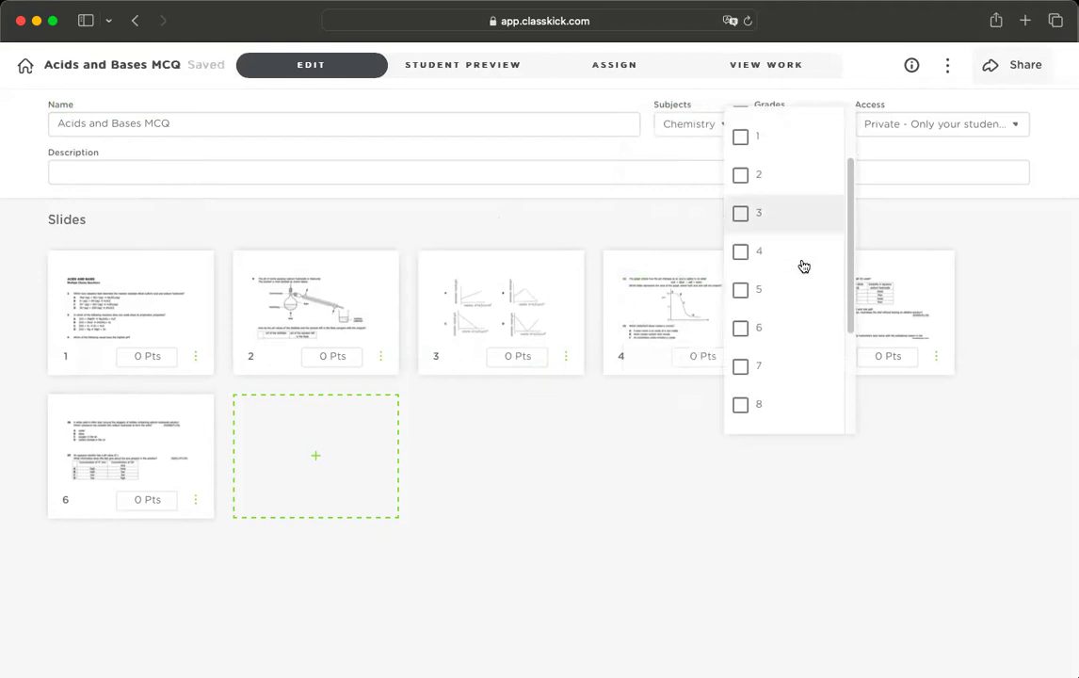
scroll(802, 265, "up", 2)
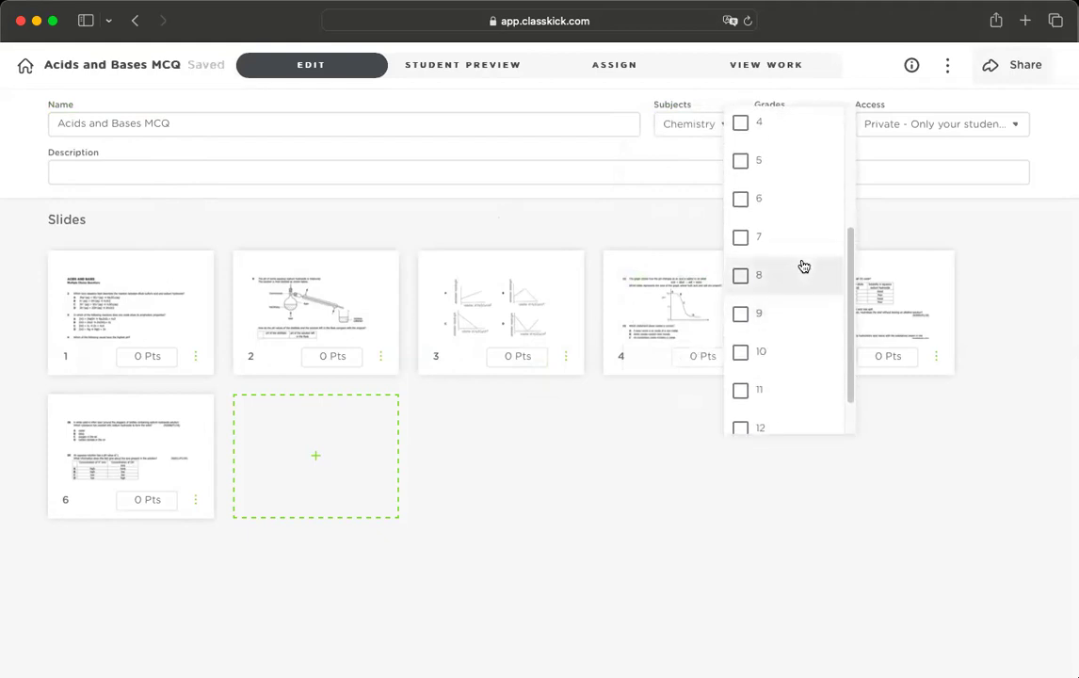
scroll(803, 265, "up", 3)
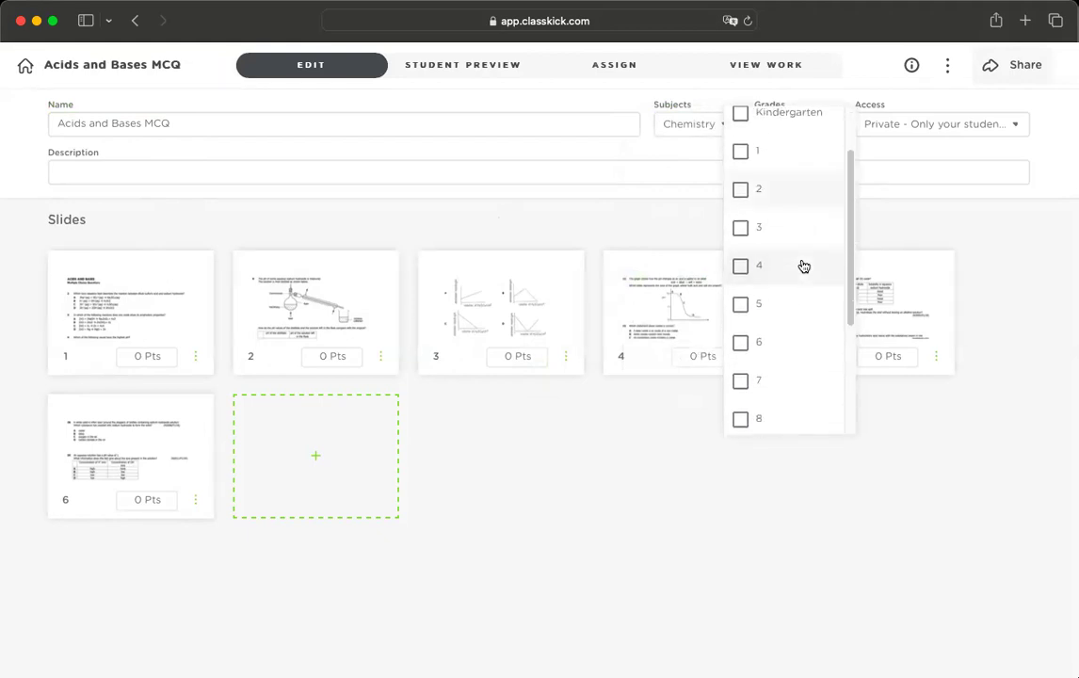
scroll(803, 265, "down", 5)
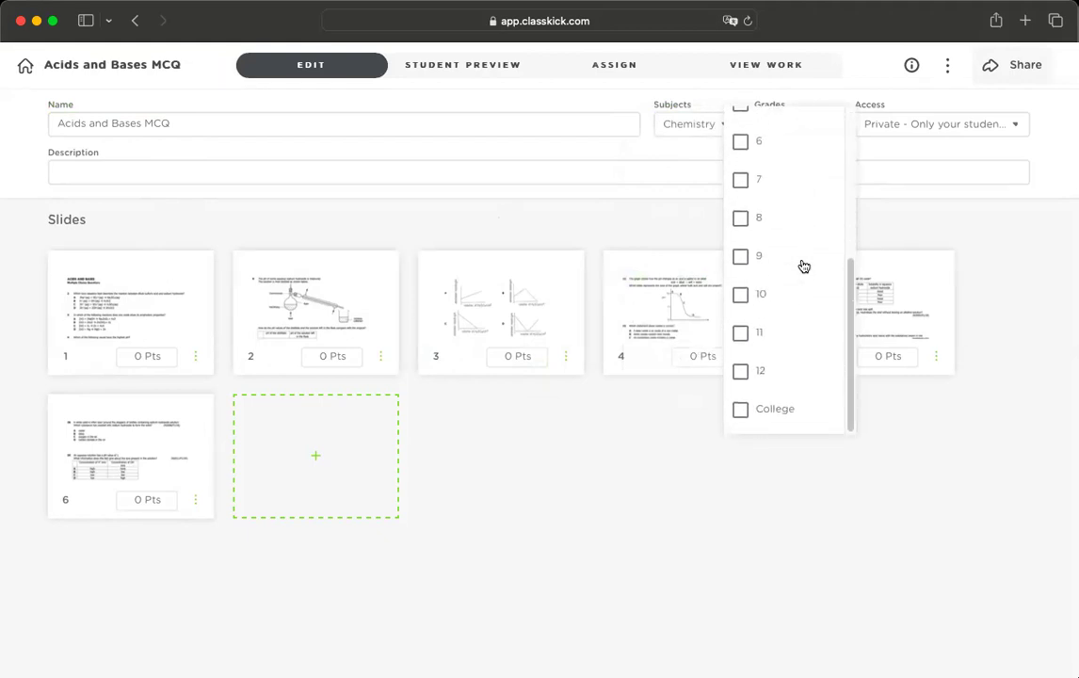
left_click(767, 381)
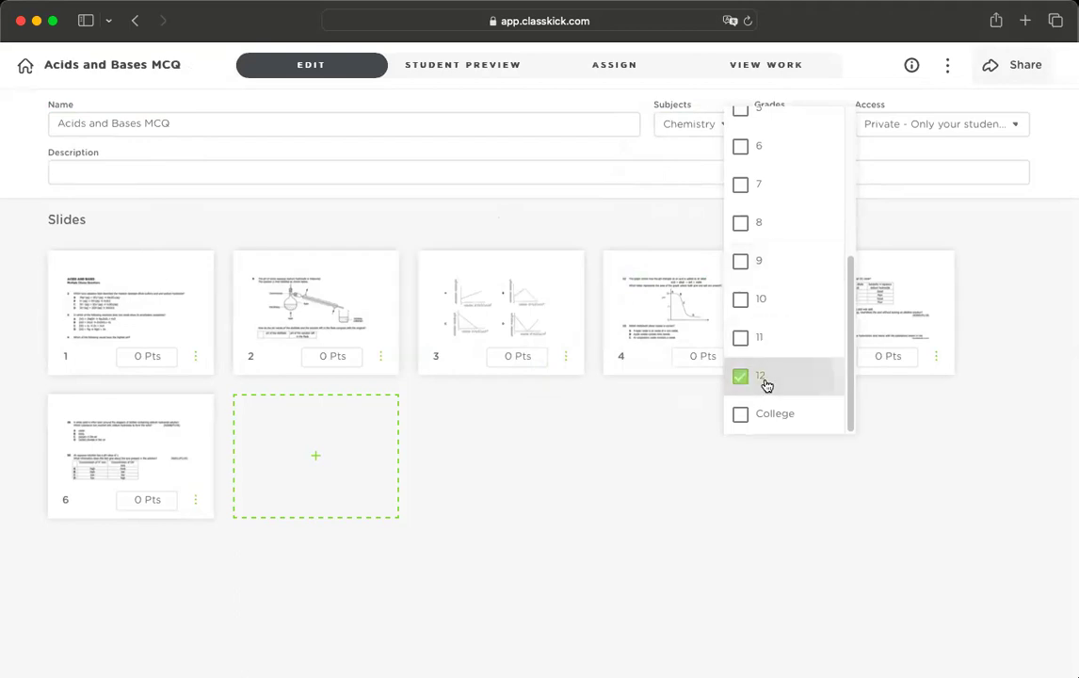
left_click(937, 152)
left_click(968, 128)
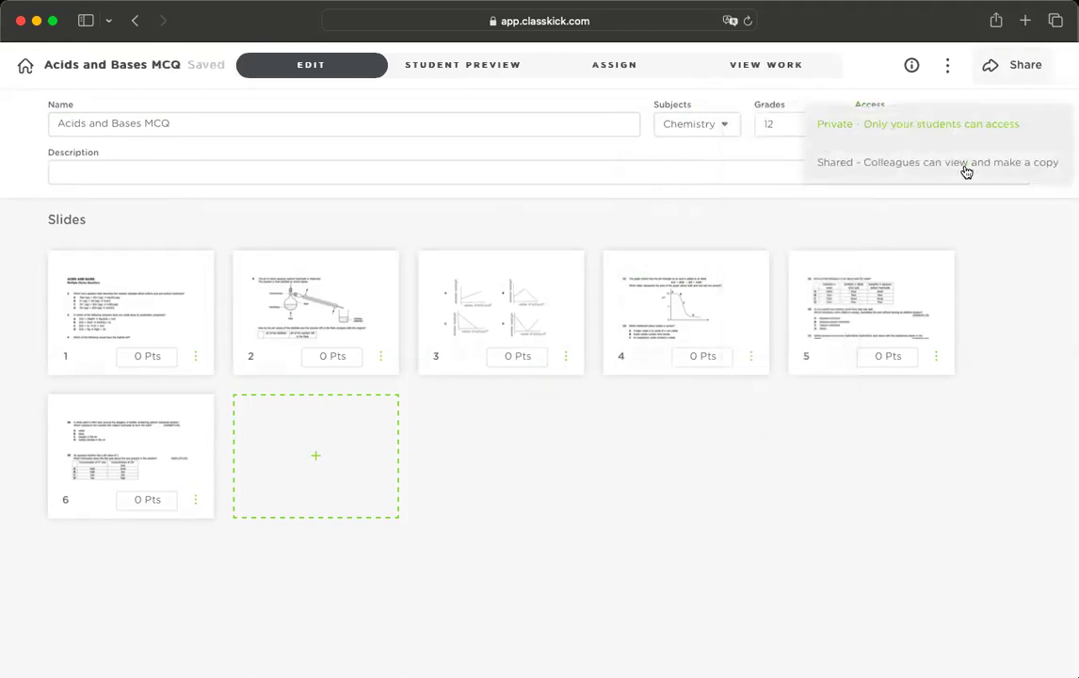
left_click(718, 175)
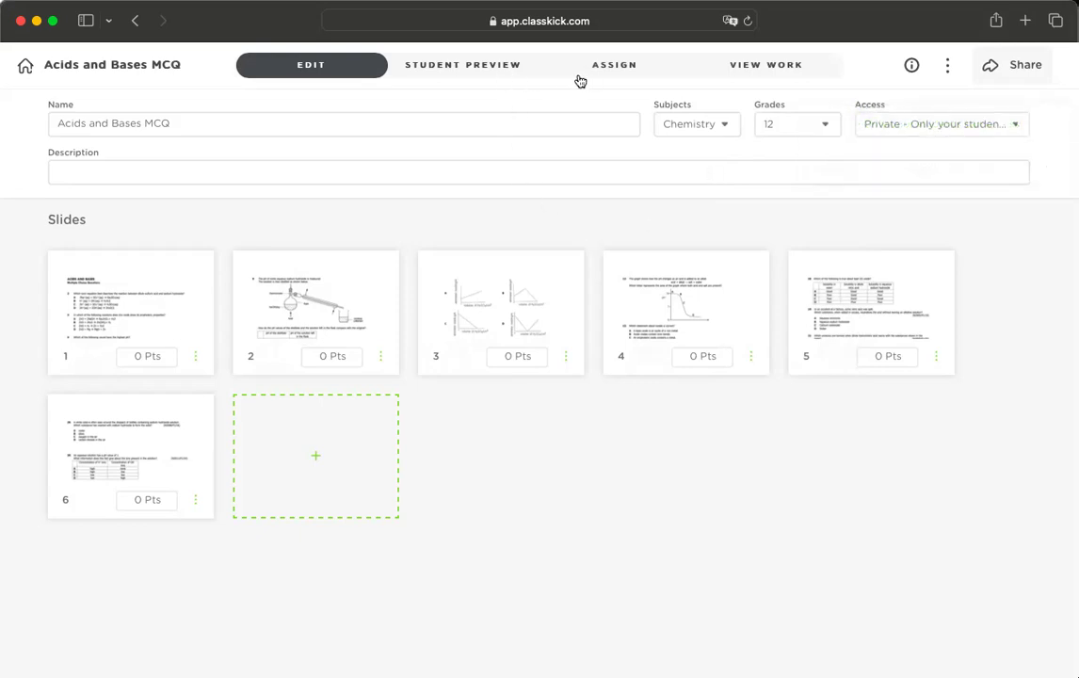
left_click(512, 73)
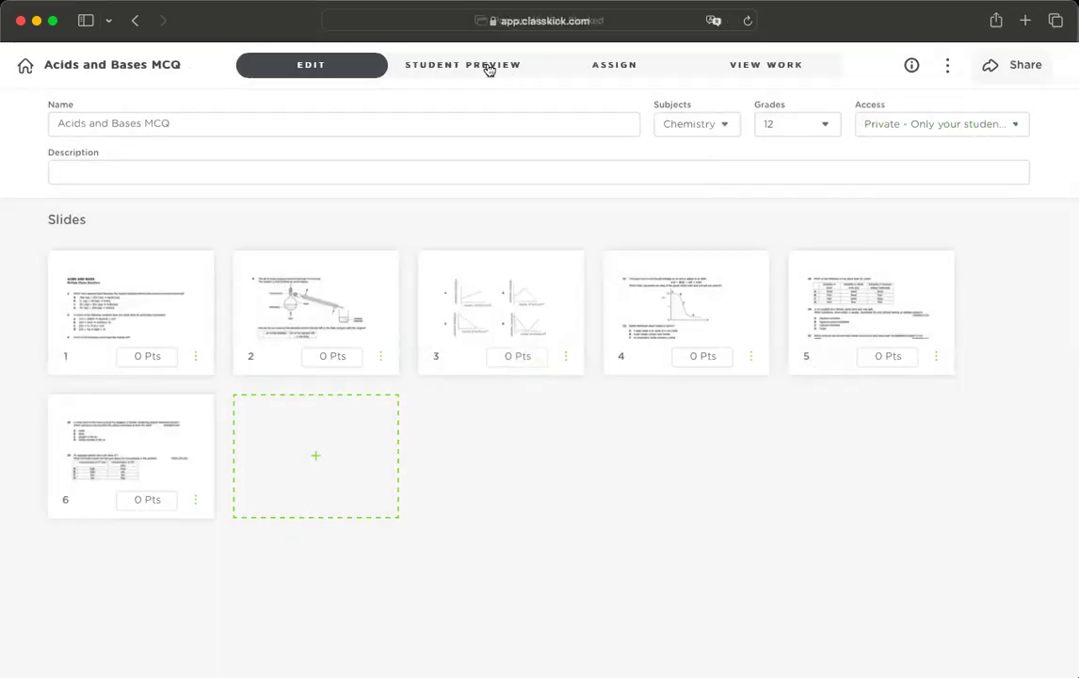
- Under ASSIGN, add the Friday Science roster, generating its class code
left_click(486, 68)
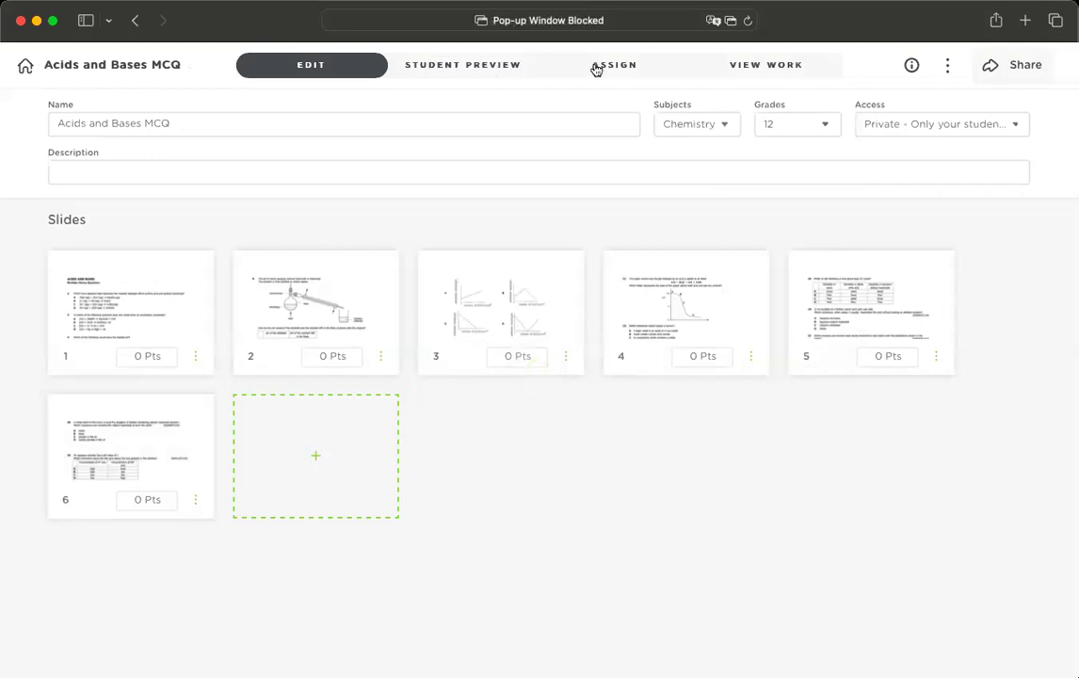
left_click(595, 66)
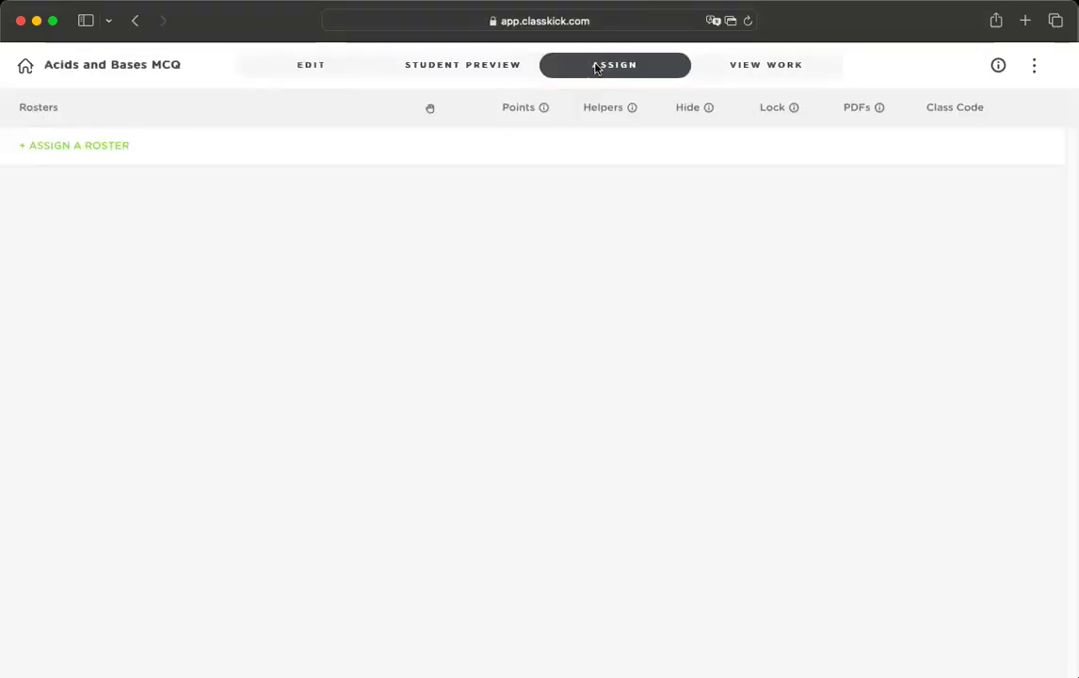
left_click(83, 153)
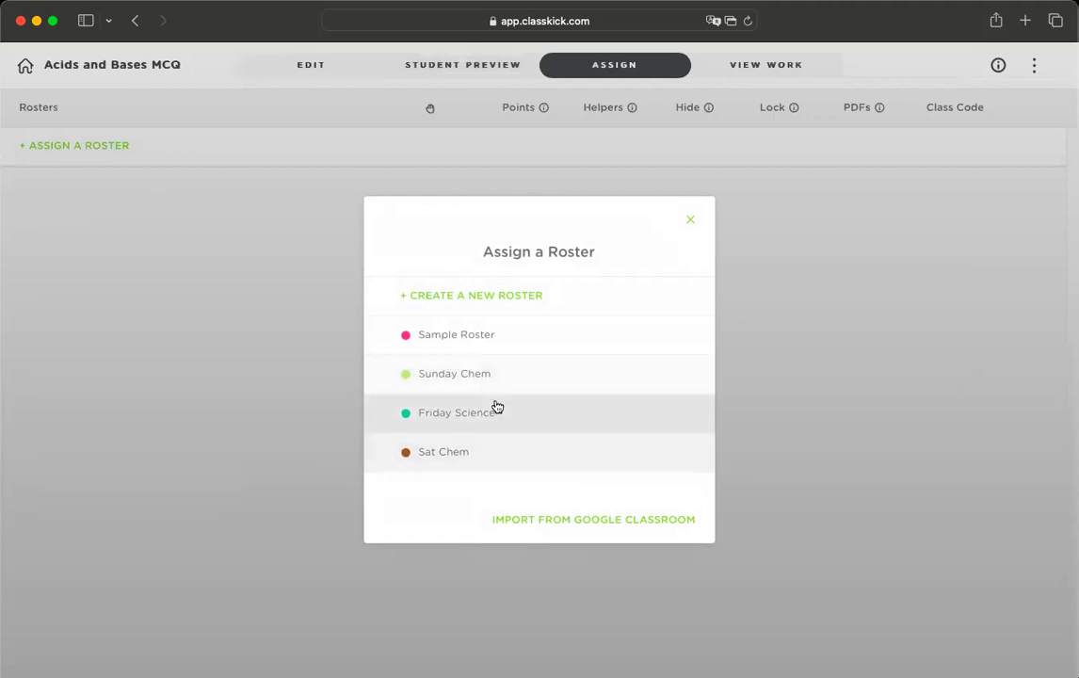
left_click(498, 412)
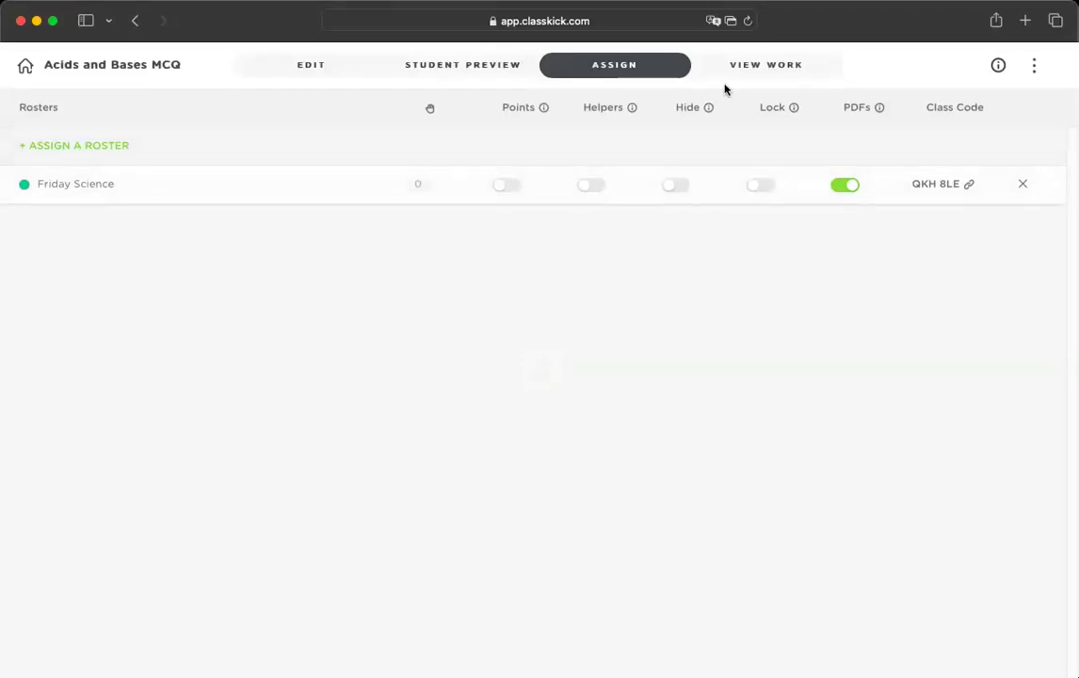
- Open the student work view and set the sort order to Students A-Z
left_click(749, 66)
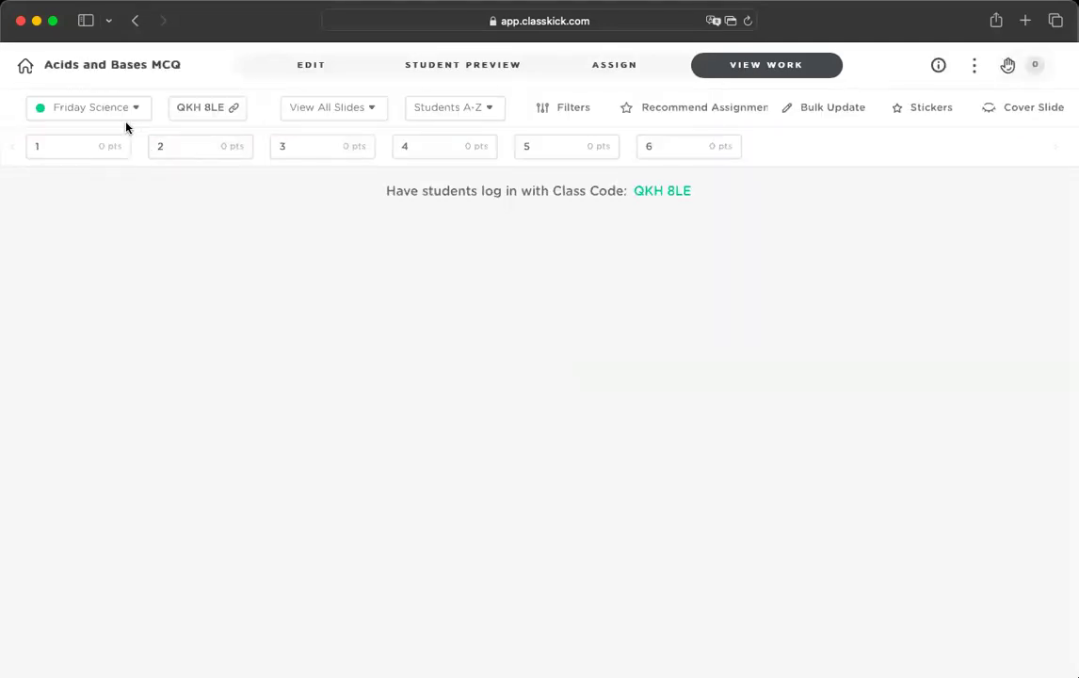
left_click(134, 111)
left_click(134, 111)
left_click(497, 112)
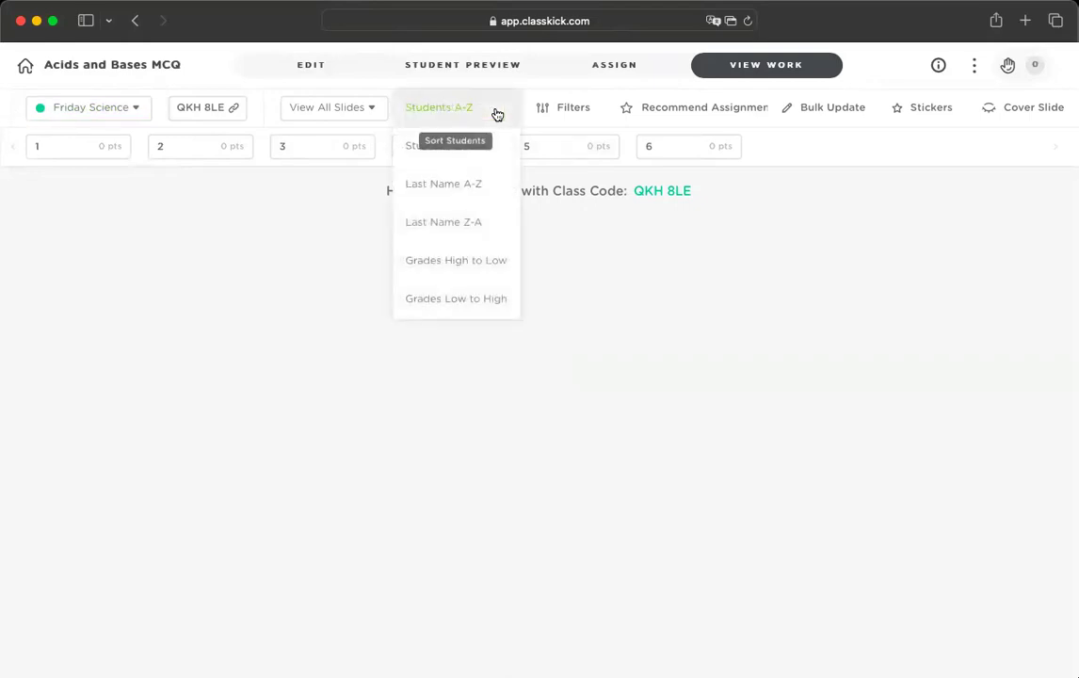
left_click(665, 285)
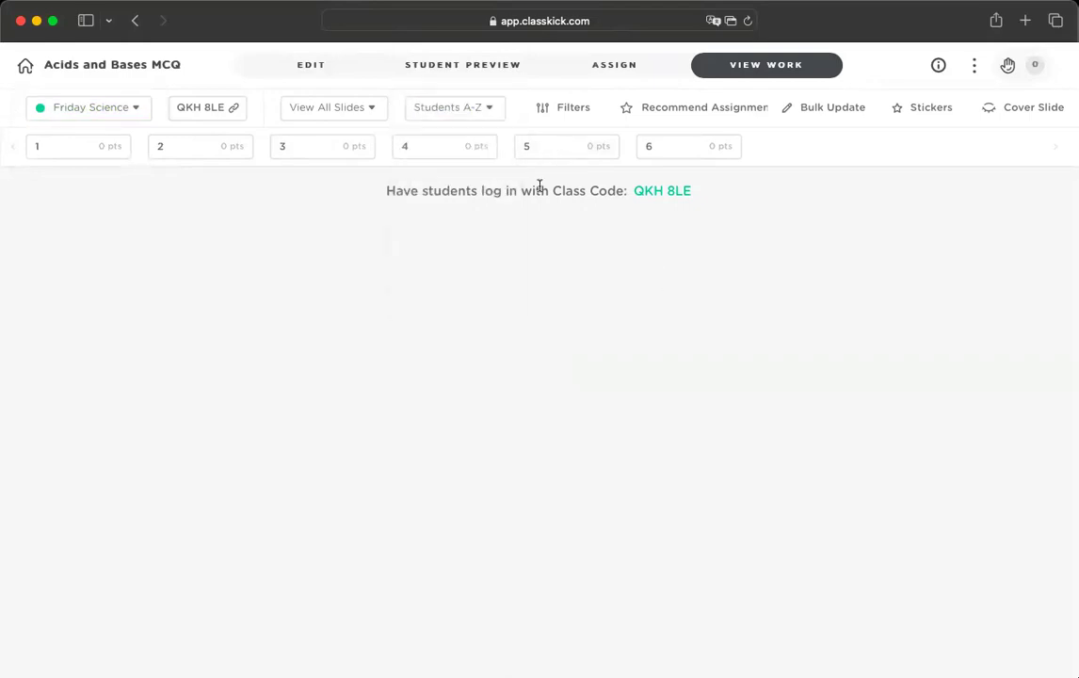
left_click(490, 111)
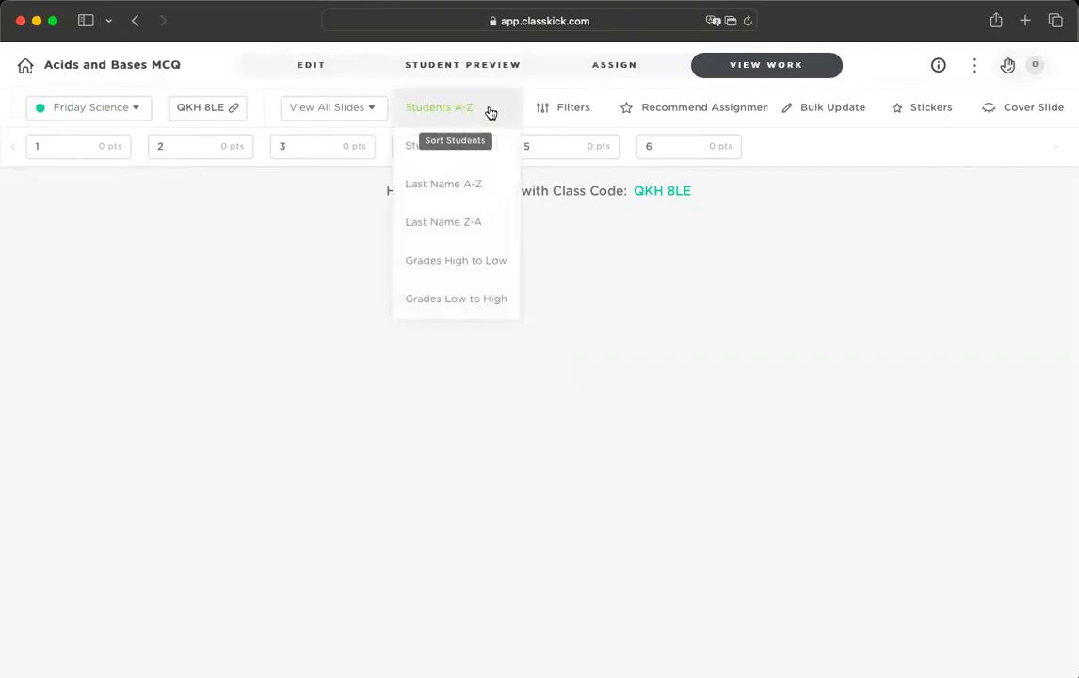
left_click(617, 282)
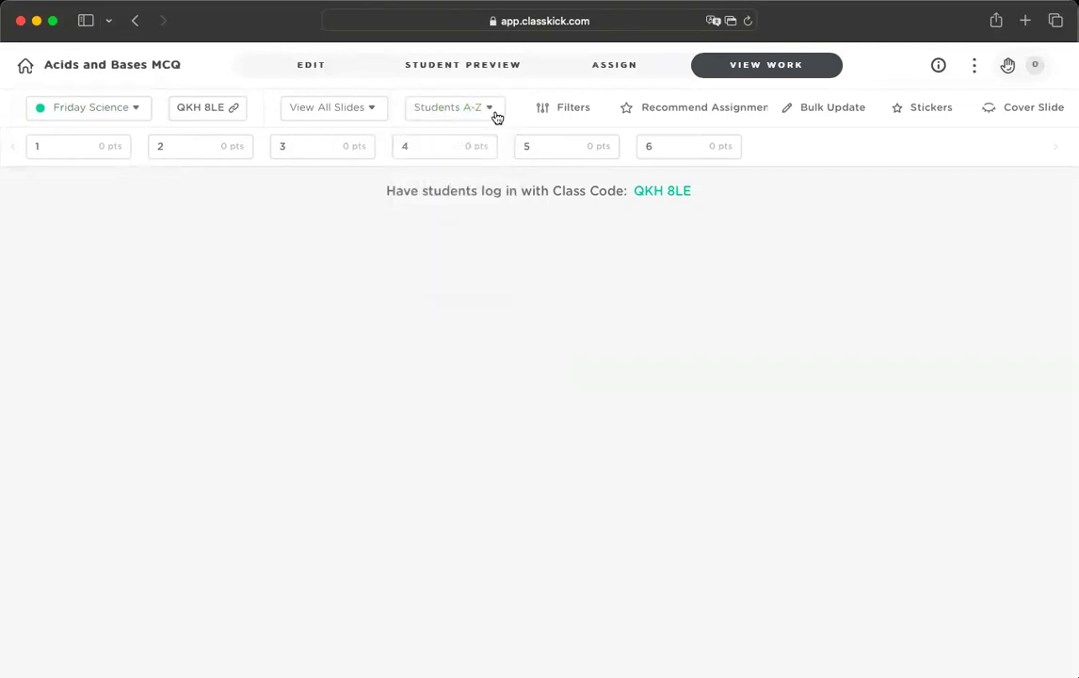
left_click(488, 112)
left_click(476, 162)
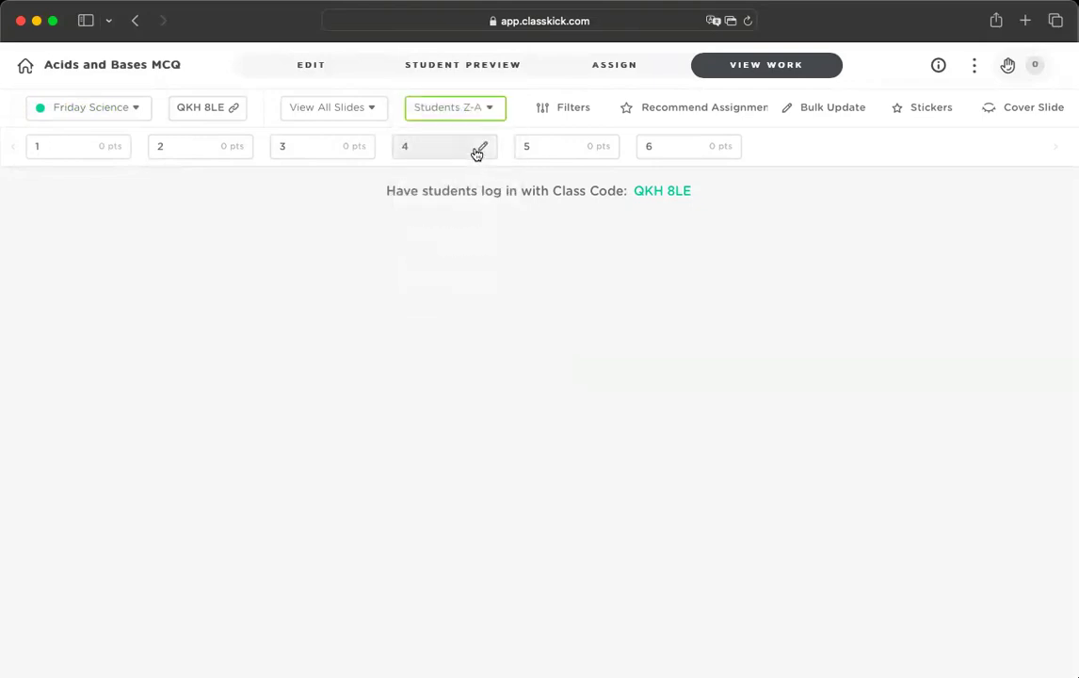
left_click(492, 112)
left_click(473, 70)
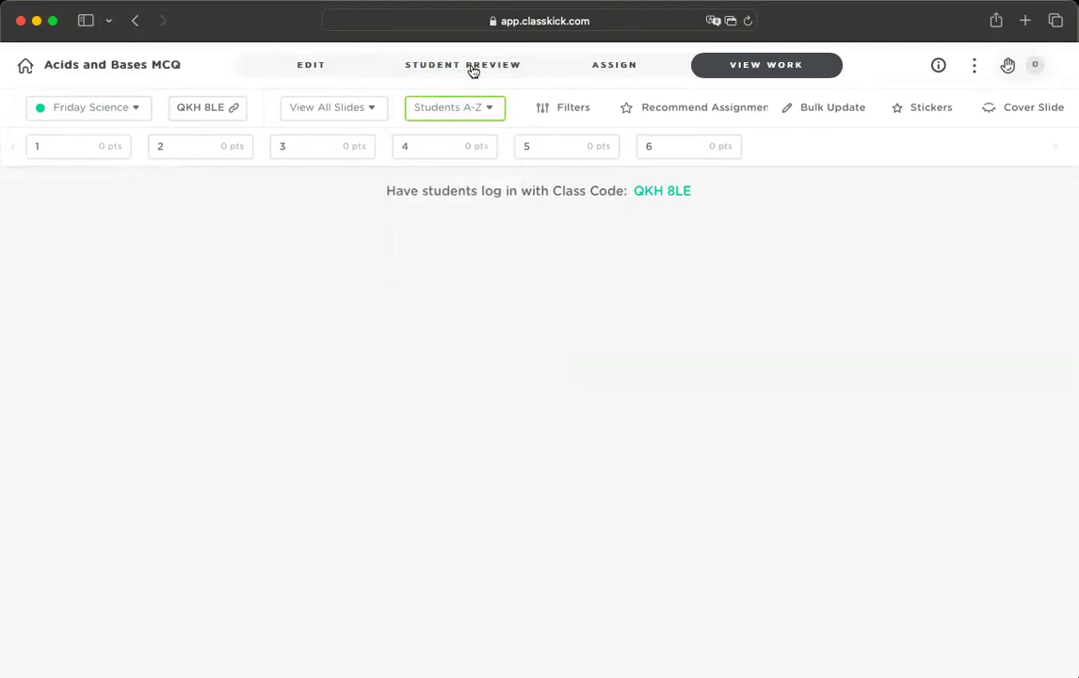
- Assign the Sunday Chem roster to Acids and Bases MCQ
left_click(137, 109)
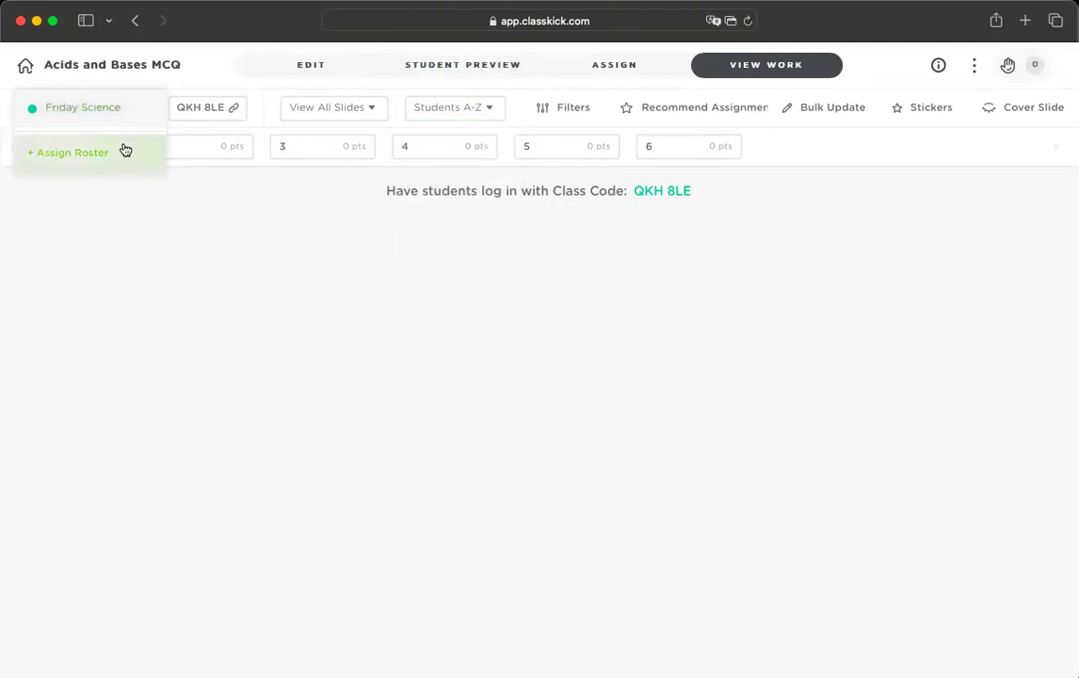
left_click(126, 150)
left_click(458, 400)
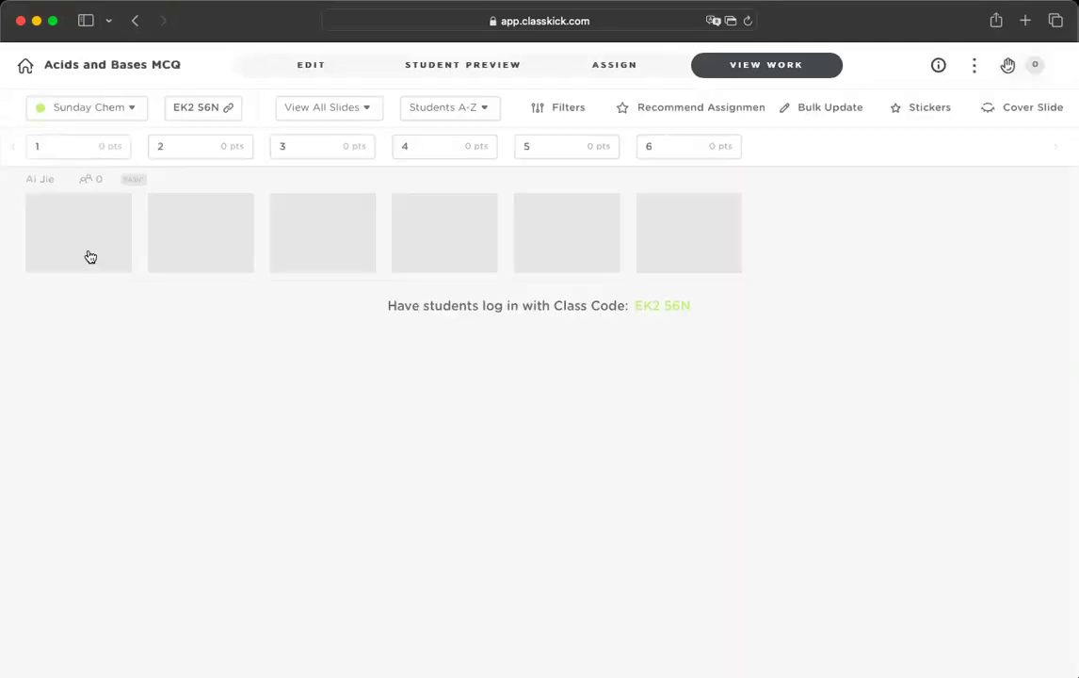
- Sort the Sunday Chem student work by Students Z-A
left_click(484, 111)
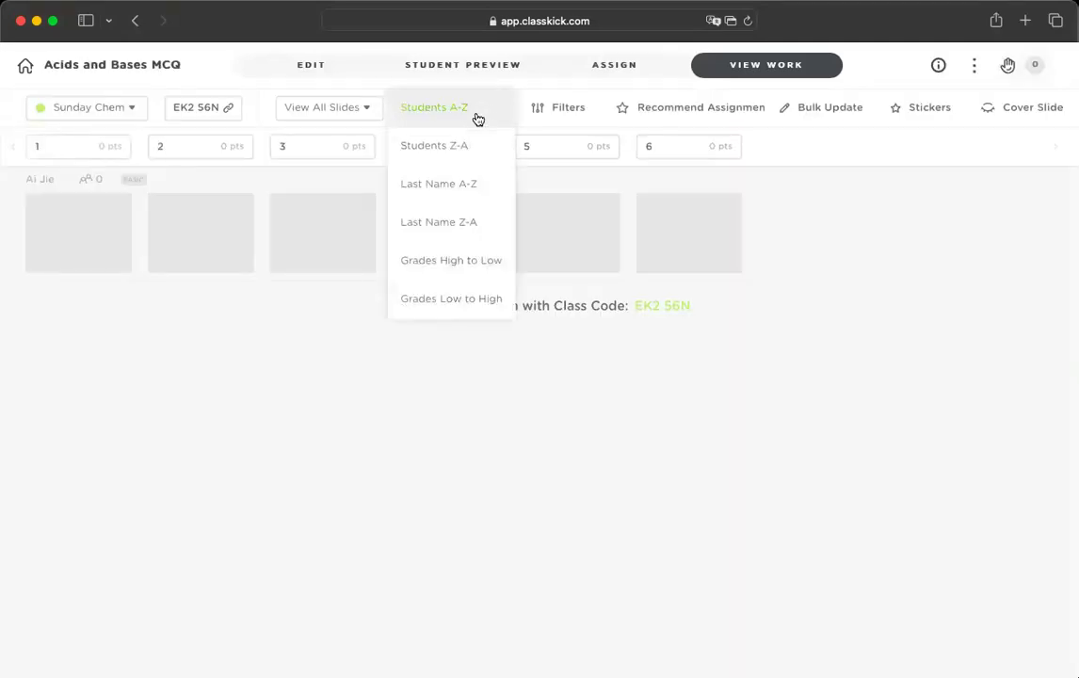
left_click(470, 145)
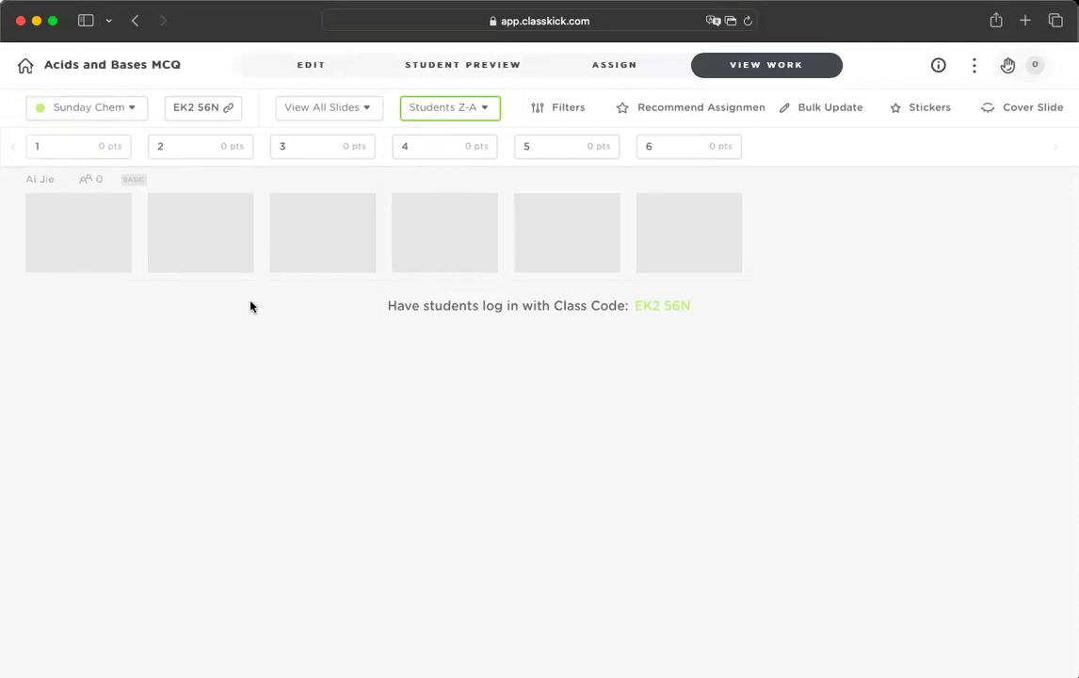
left_click(482, 111)
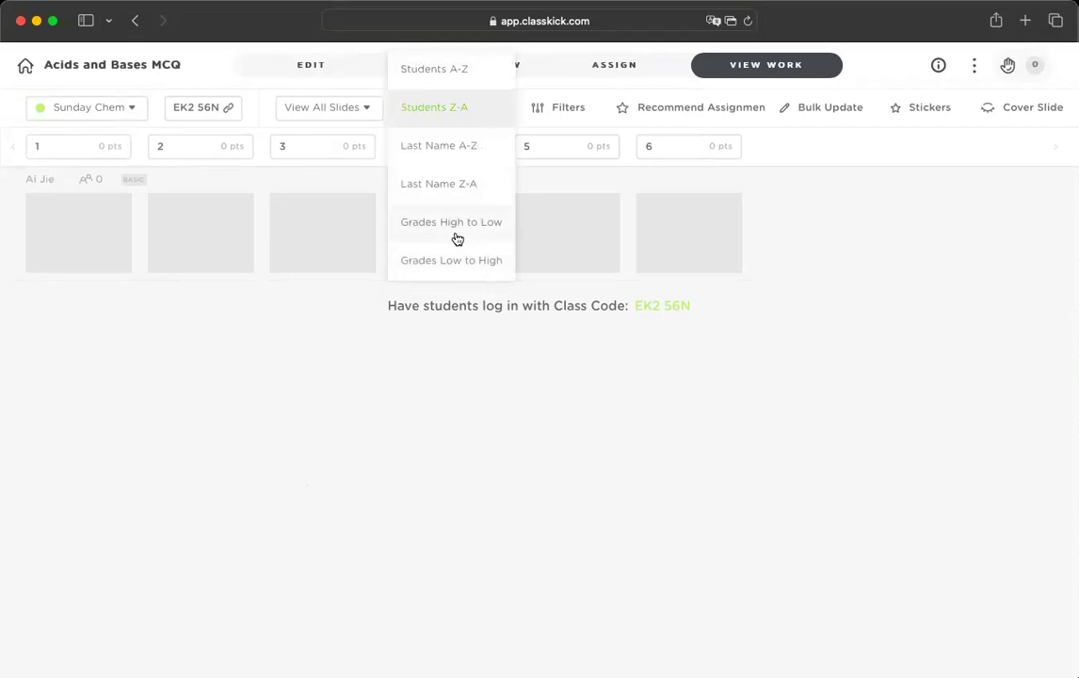
left_click(850, 233)
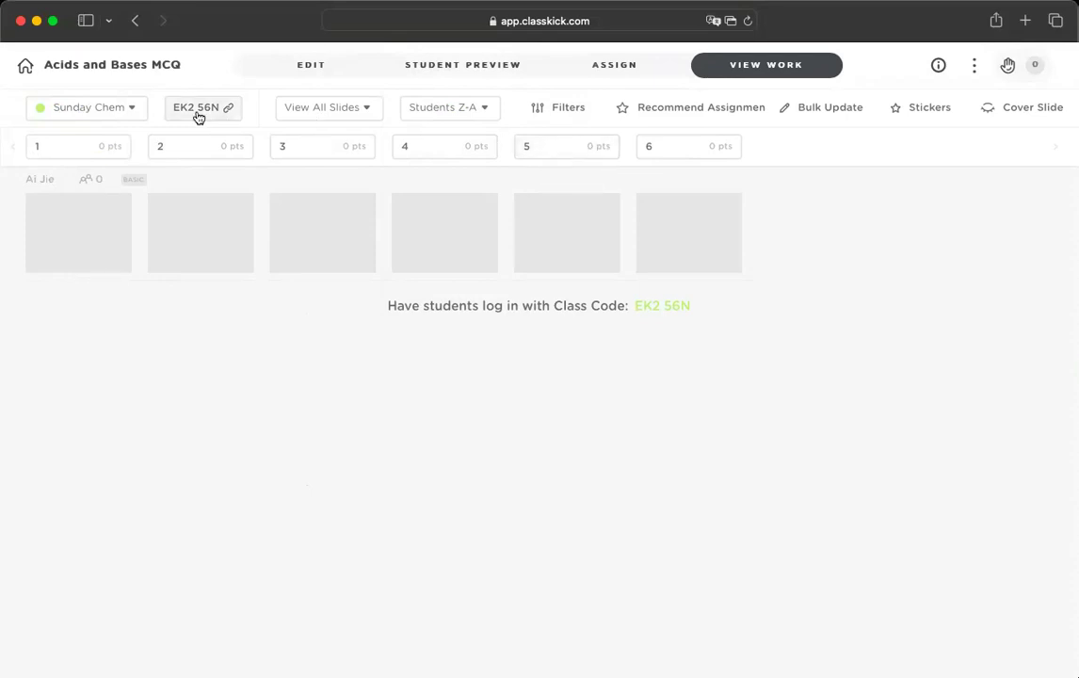
- Switch to the ASSIGN tab and look over the roster assignment settings
left_click(605, 65)
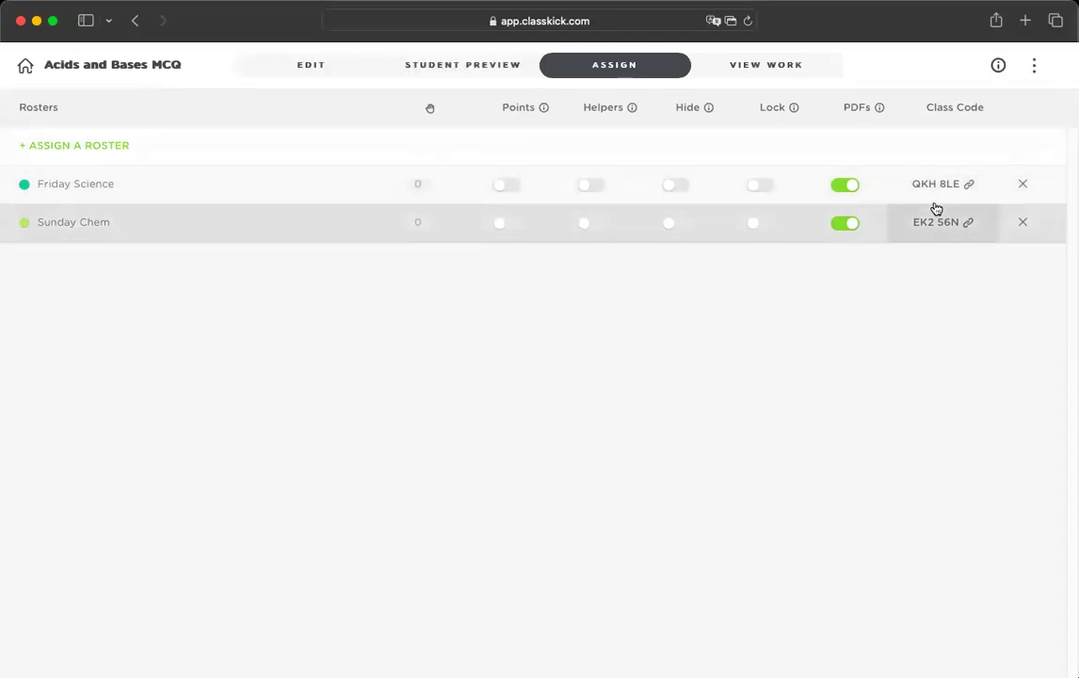
scroll(935, 207, "up", 5)
scroll(935, 207, "down", 5)
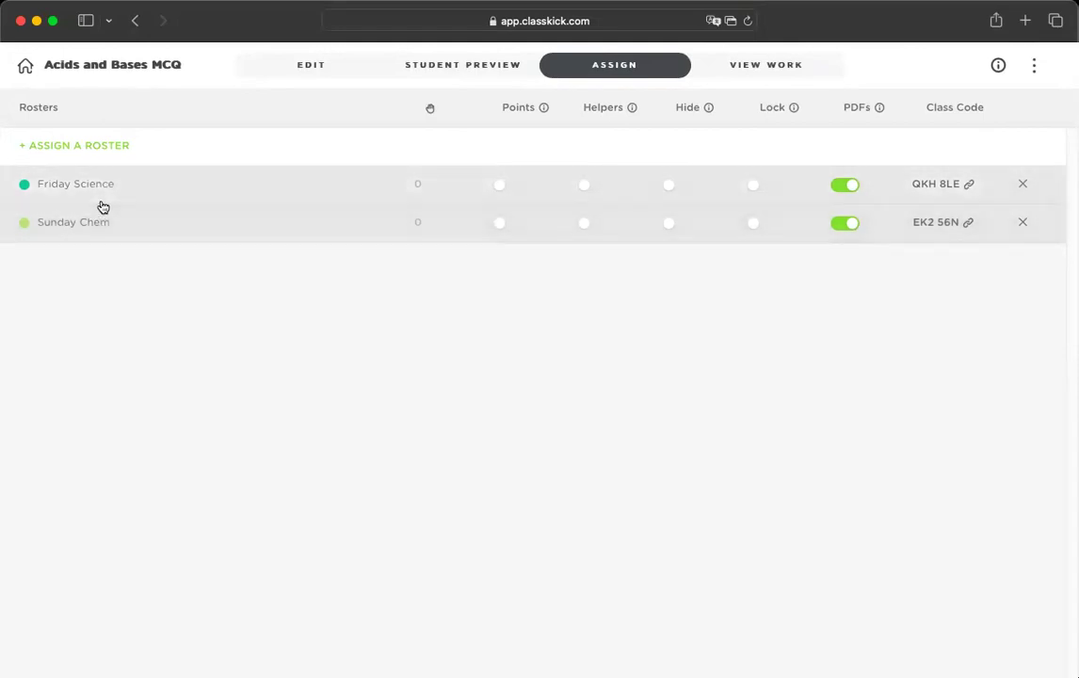
scroll(960, 190, "up", 5)
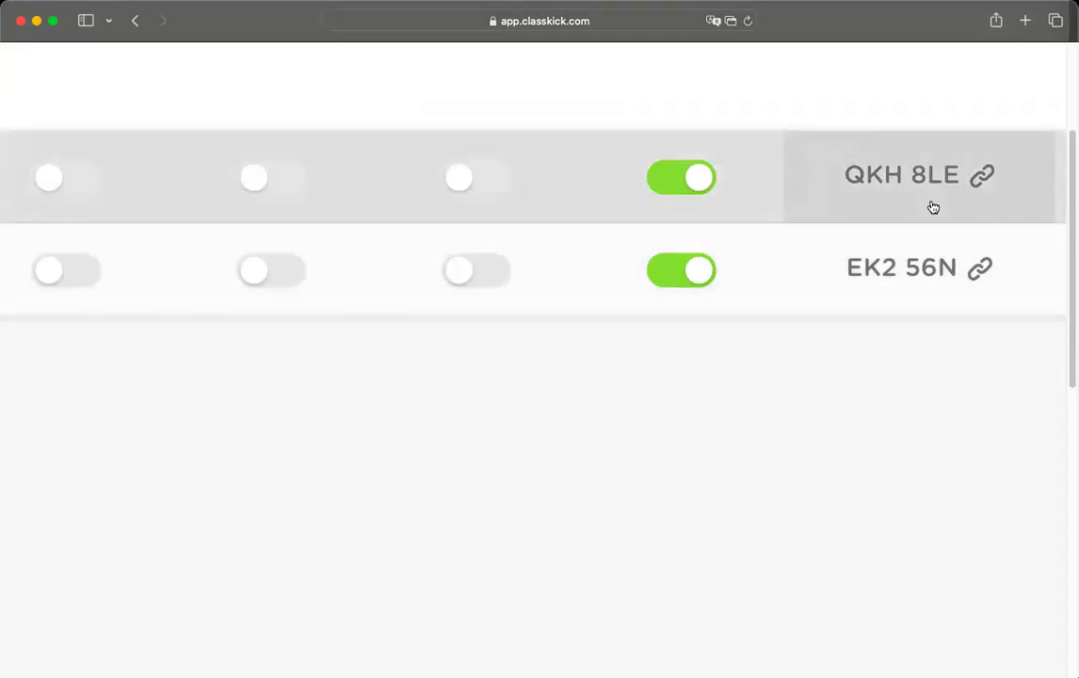
left_click(918, 269)
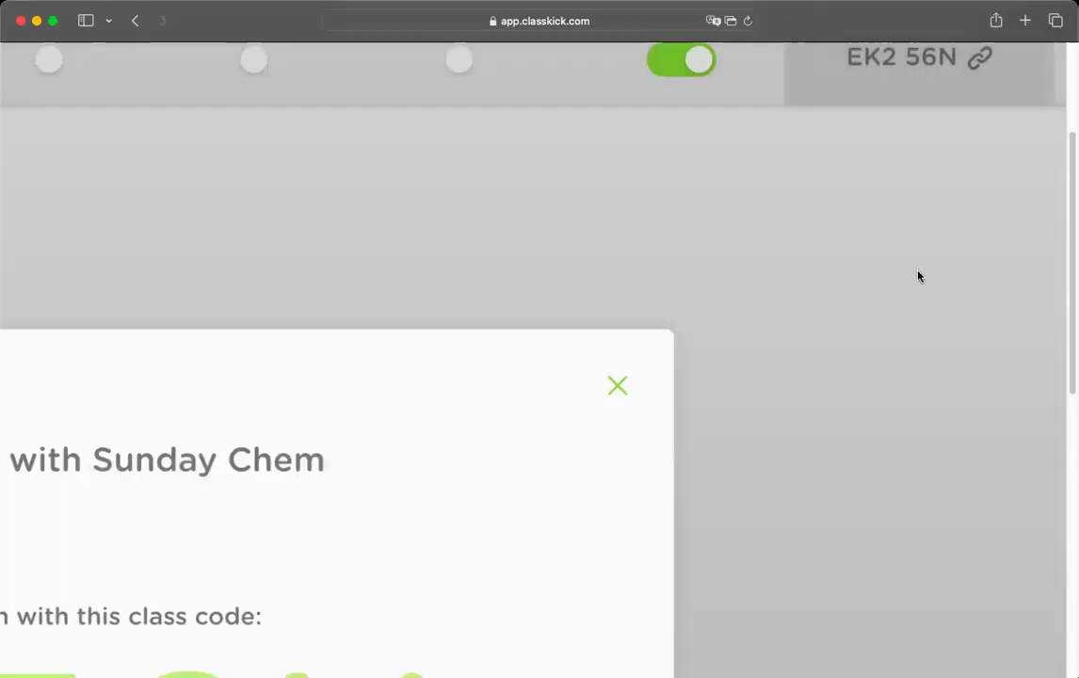
scroll(725, 304, "down", 5)
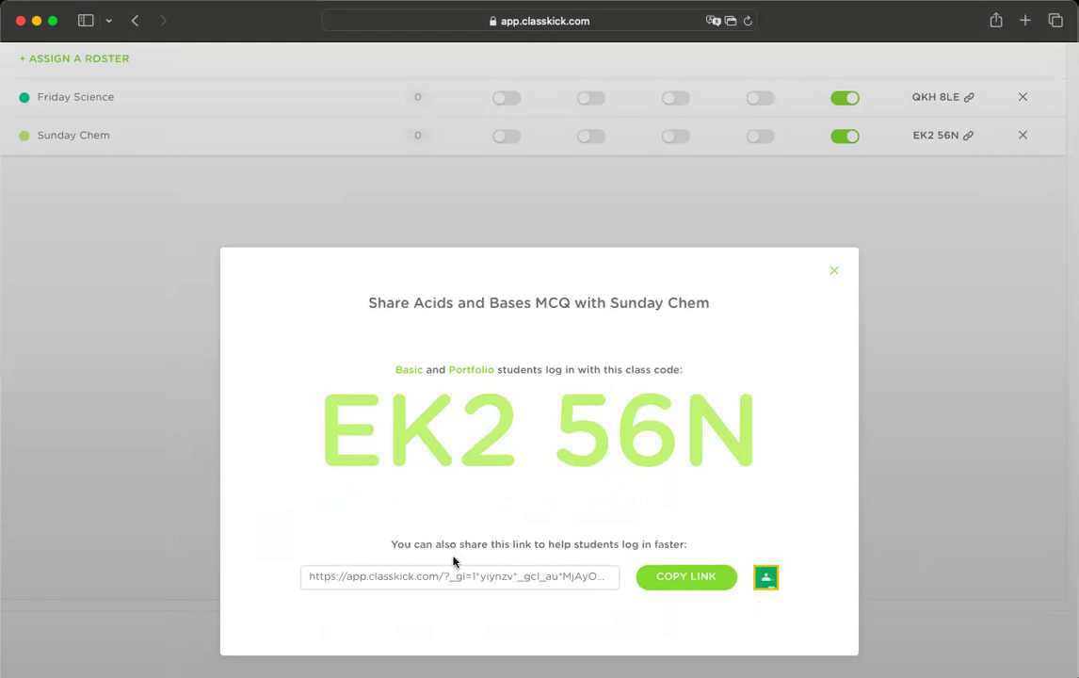
left_click(828, 274)
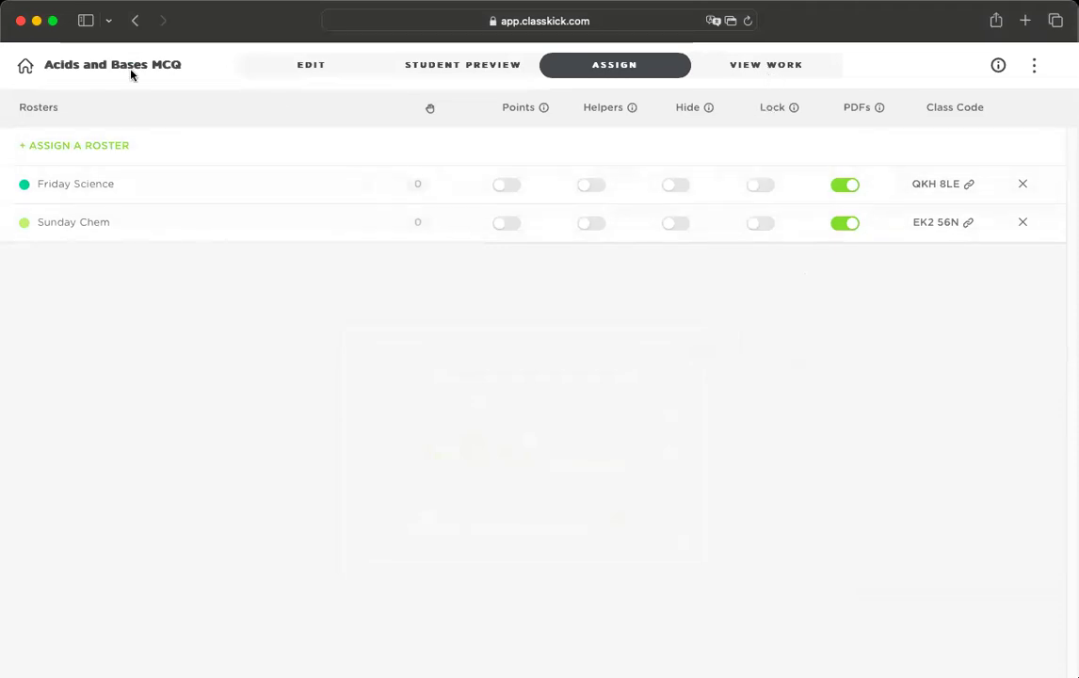
left_click(25, 67)
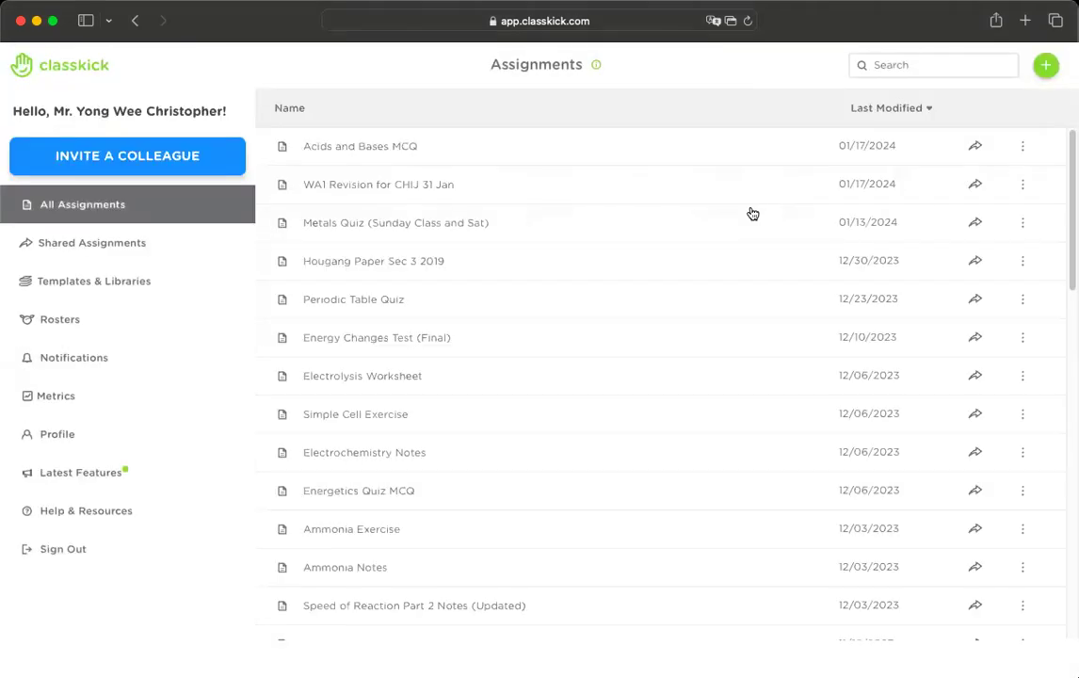
- Delete the Acids and Bases MCQ assignment
left_click(1021, 149)
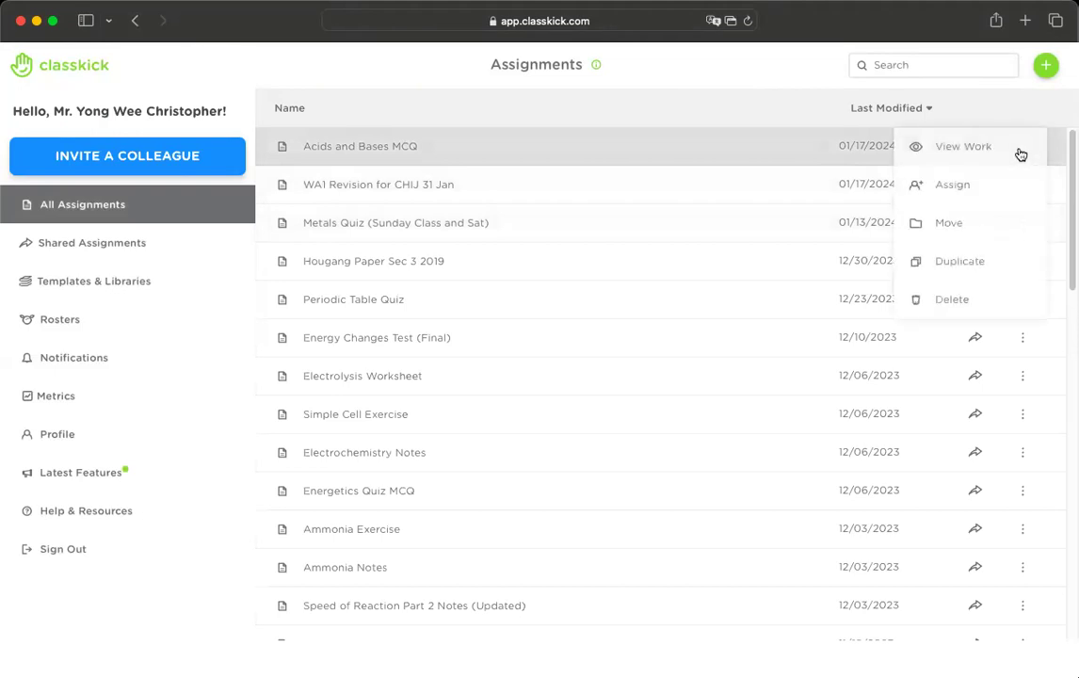
left_click(983, 297)
left_click(889, 434)
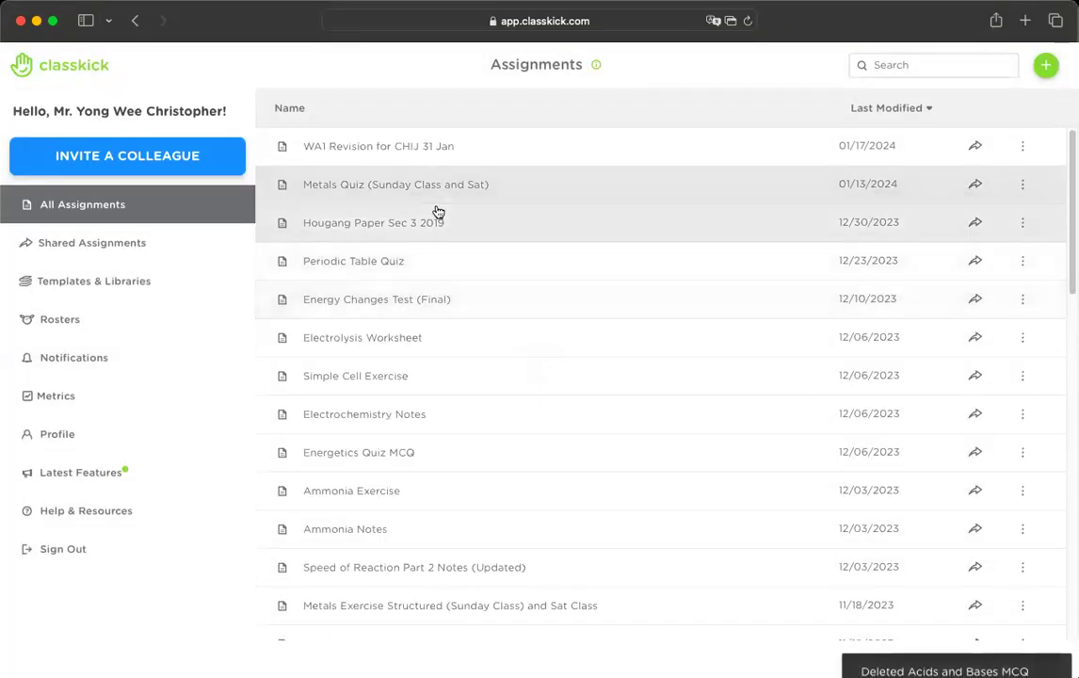
- Open the first student's slide 1 work in Periodic Table Quiz
left_click(383, 270)
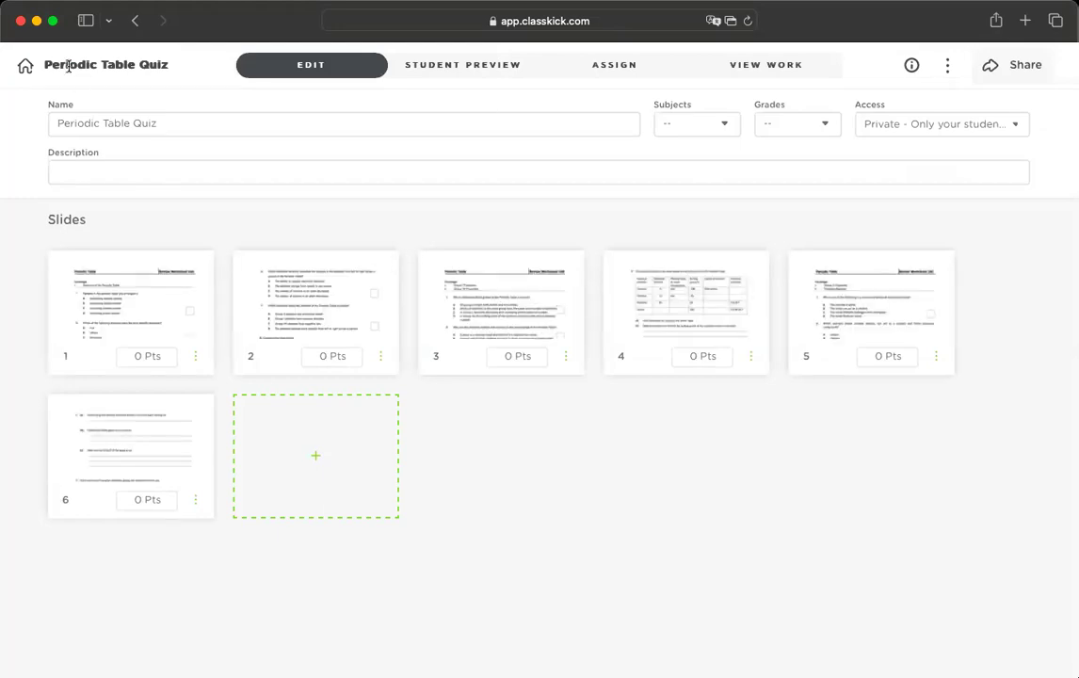
left_click(753, 69)
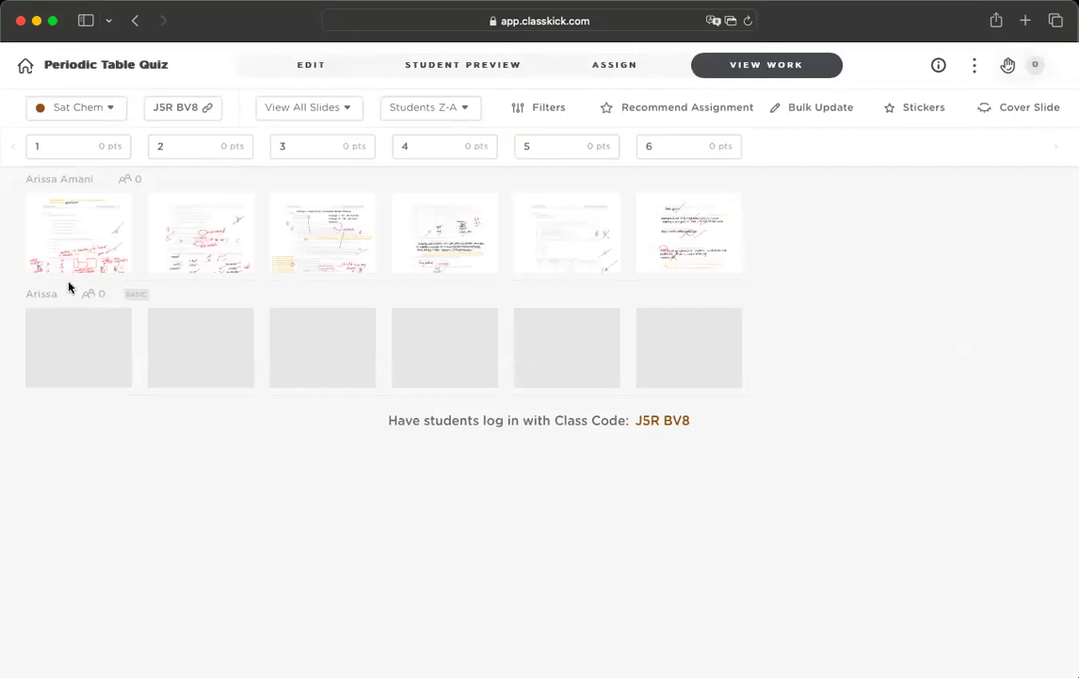
left_click(83, 257)
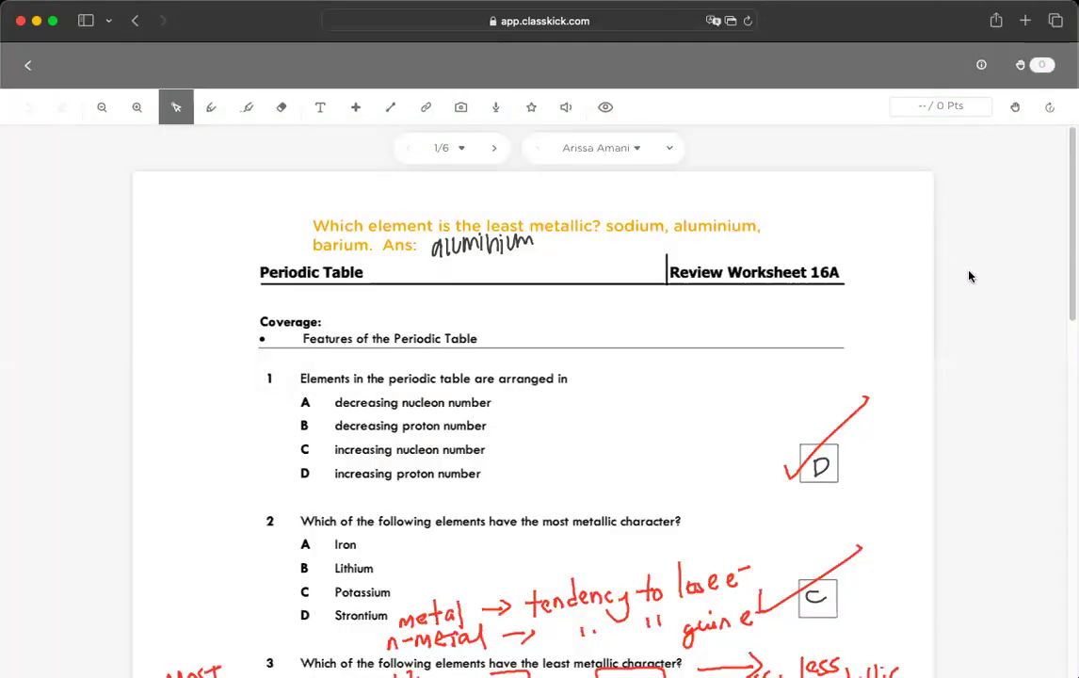
- Scroll through the student's opening slides and advance to slide 3 of 6
scroll(970, 276, "down", 5)
scroll(969, 275, "down", 4)
scroll(970, 276, "up", 5)
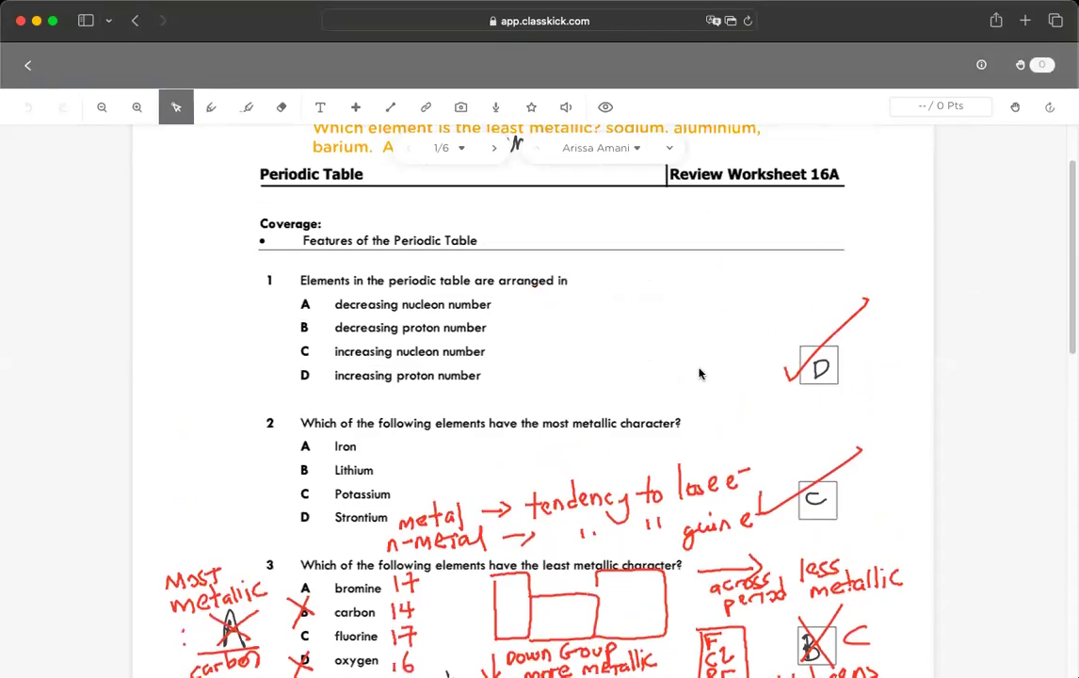
scroll(700, 373, "down", 10)
scroll(699, 373, "up", 12)
scroll(699, 373, "down", 4)
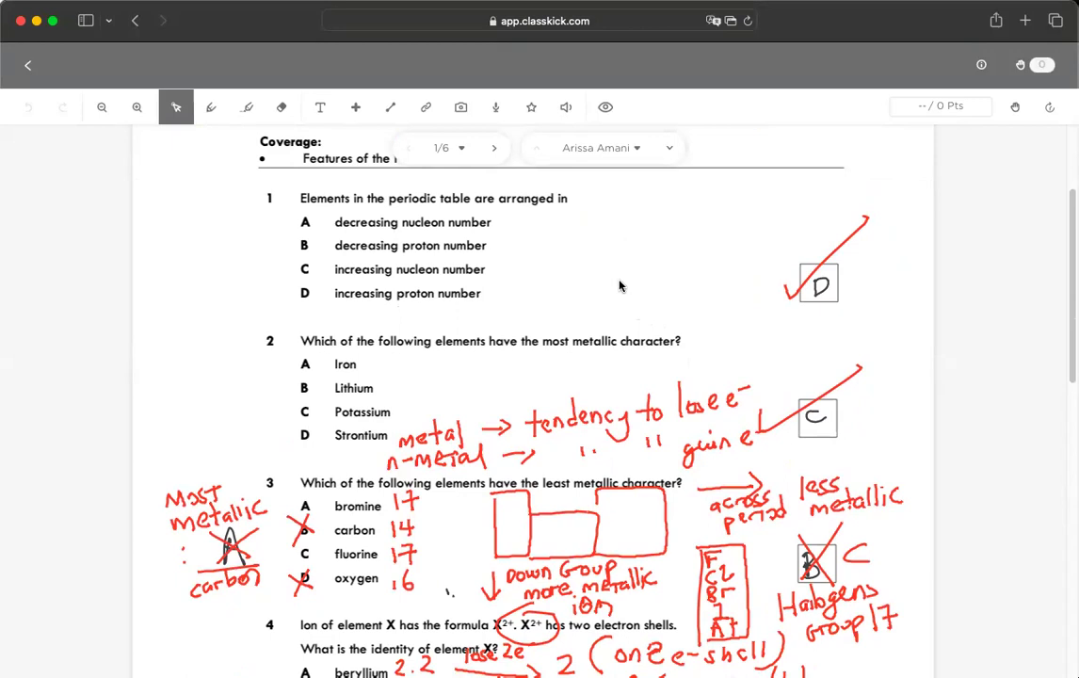
scroll(622, 284, "down", 3)
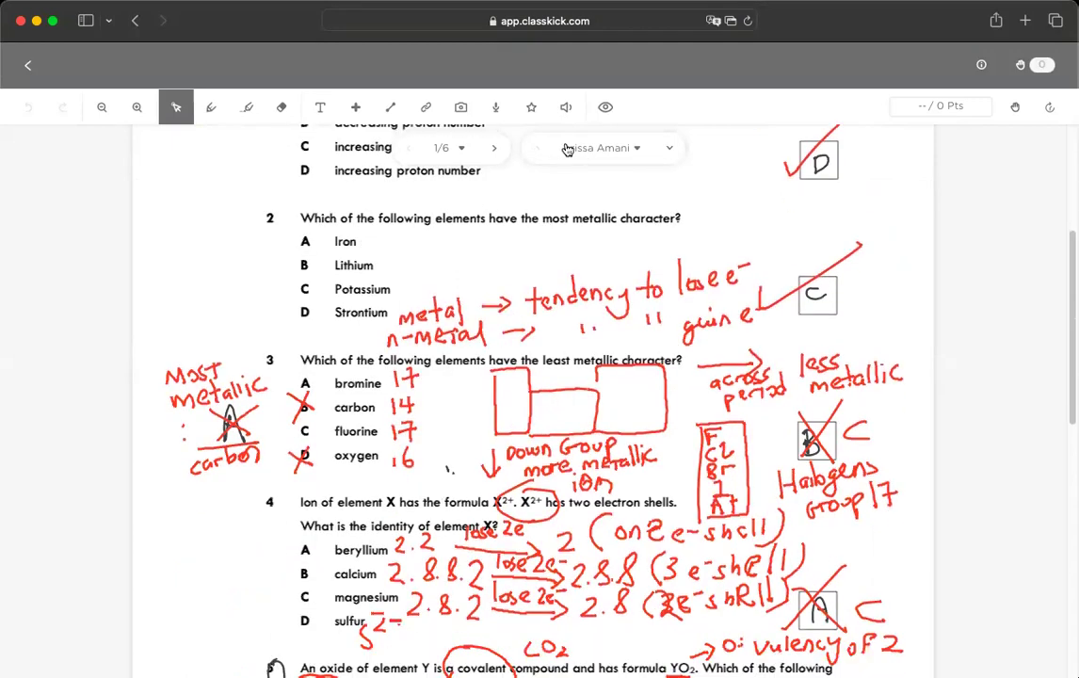
left_click(494, 148)
scroll(587, 296, "down", 5)
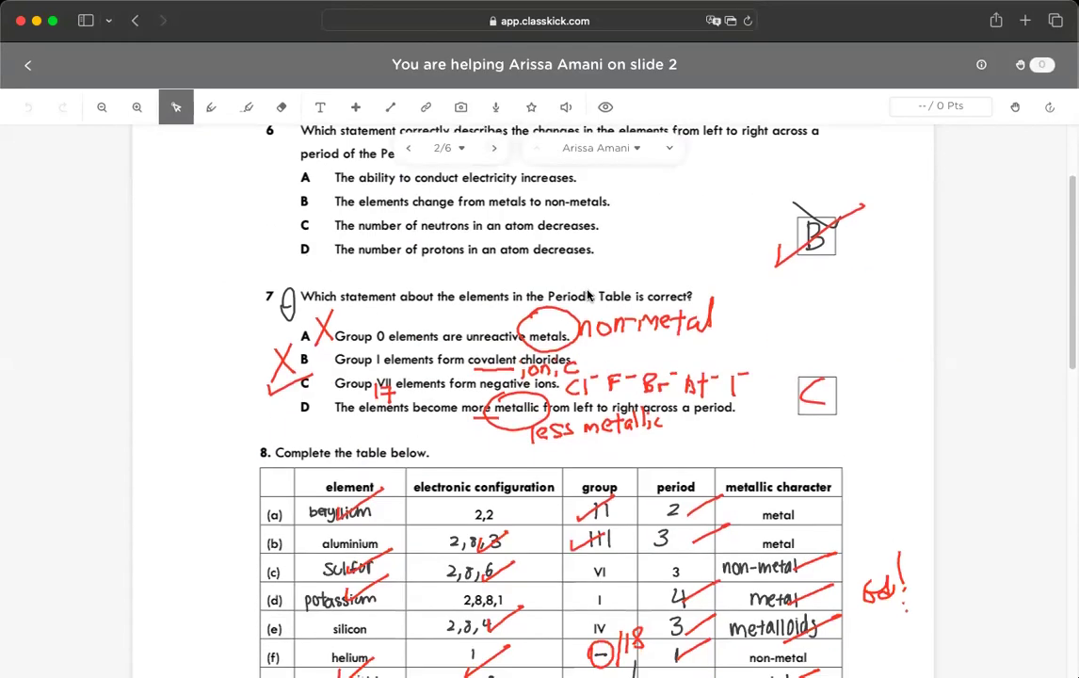
scroll(576, 277, "up", 1)
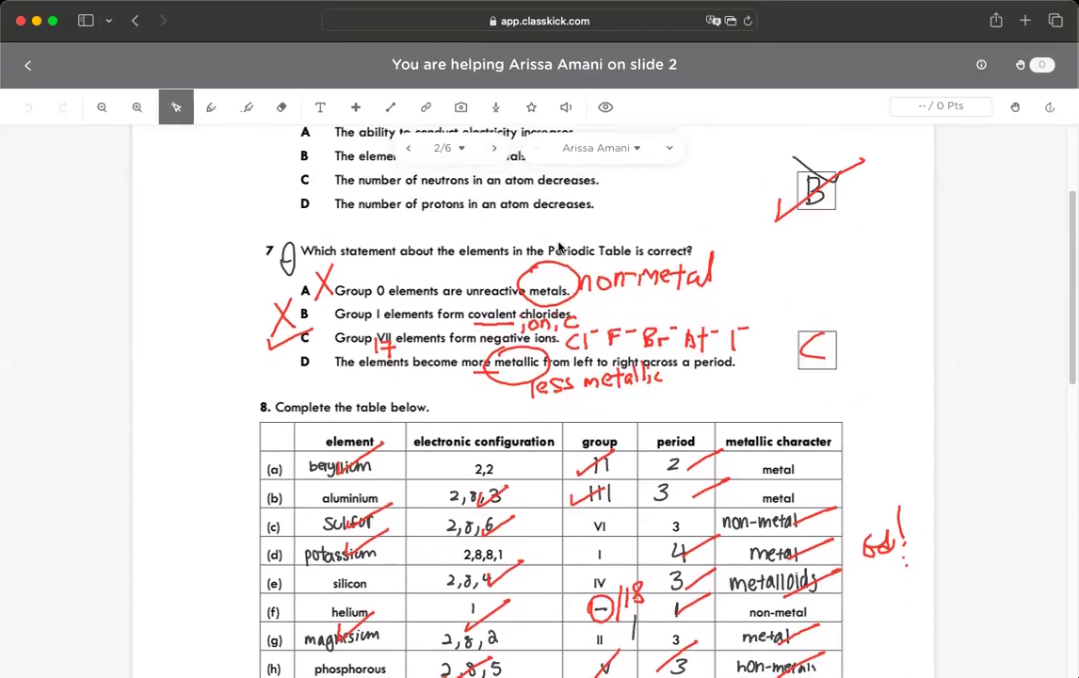
left_click(493, 150)
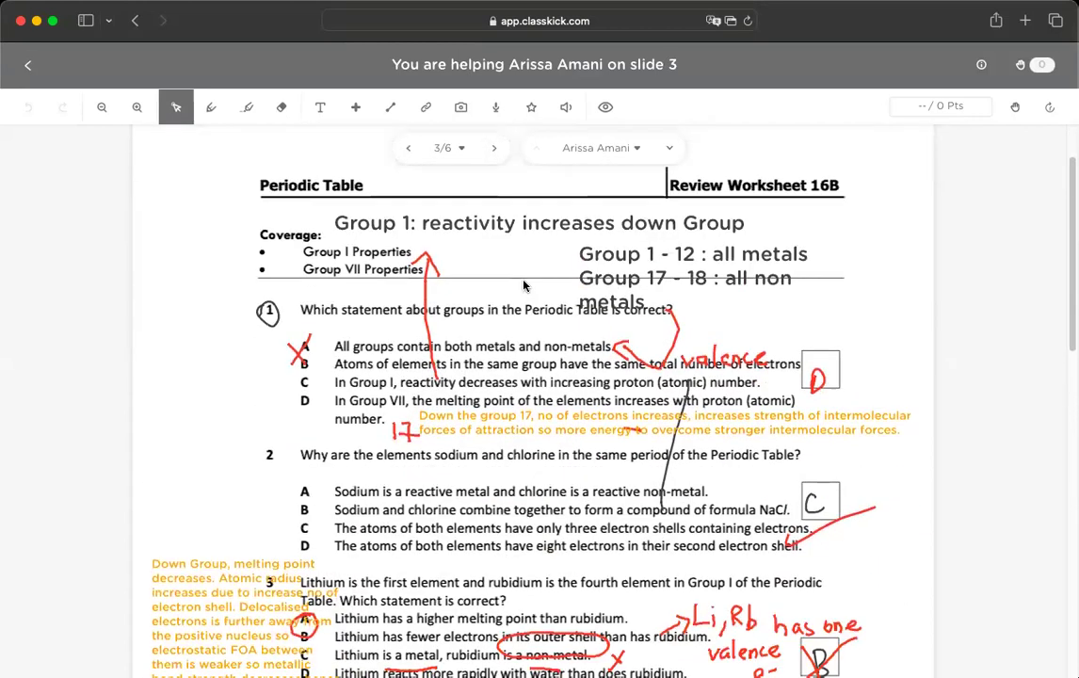
- Move on through slide 4 to slide 5, the Review Worksheet 16C page
scroll(525, 285, "down", 3)
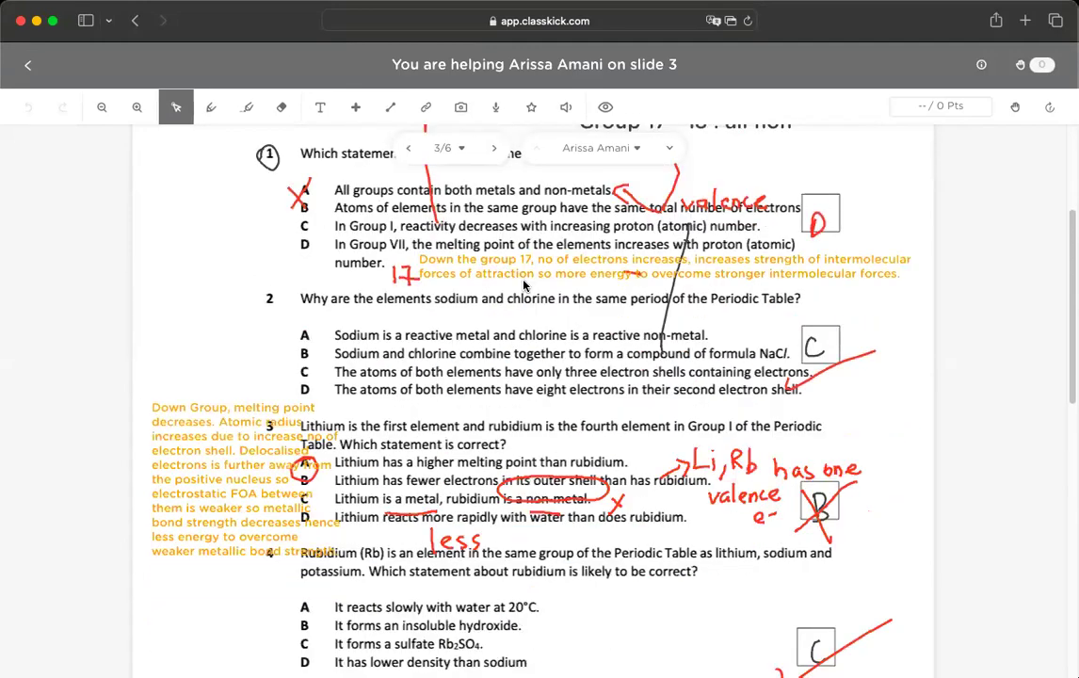
scroll(524, 282, "up", 2)
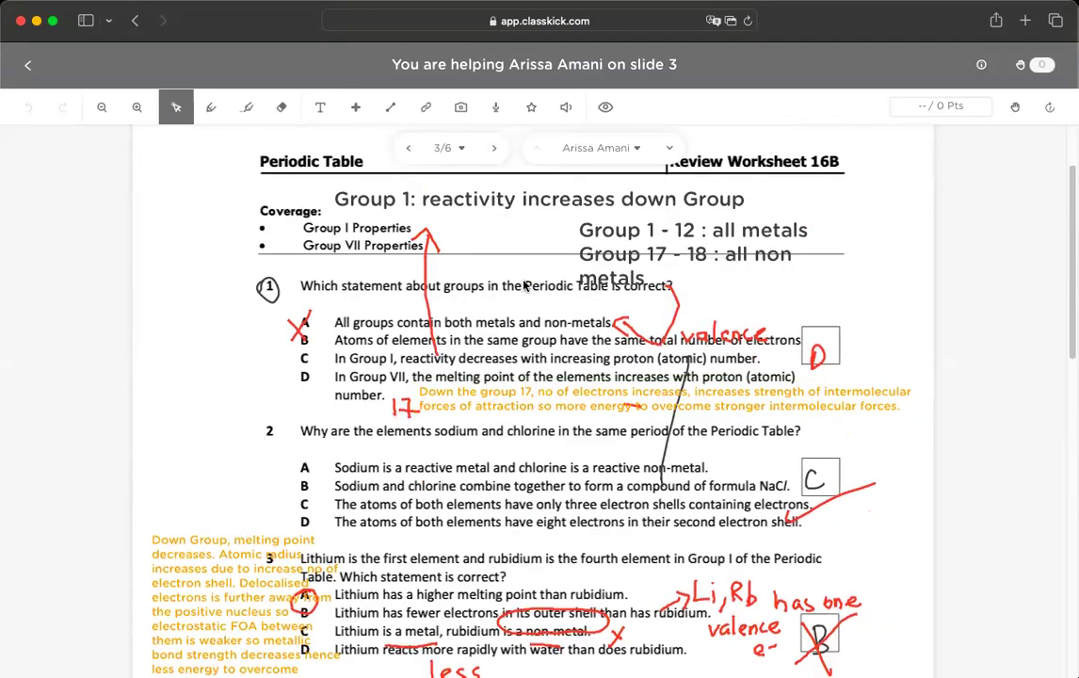
scroll(524, 286, "down", 5)
scroll(528, 226, "up", 3)
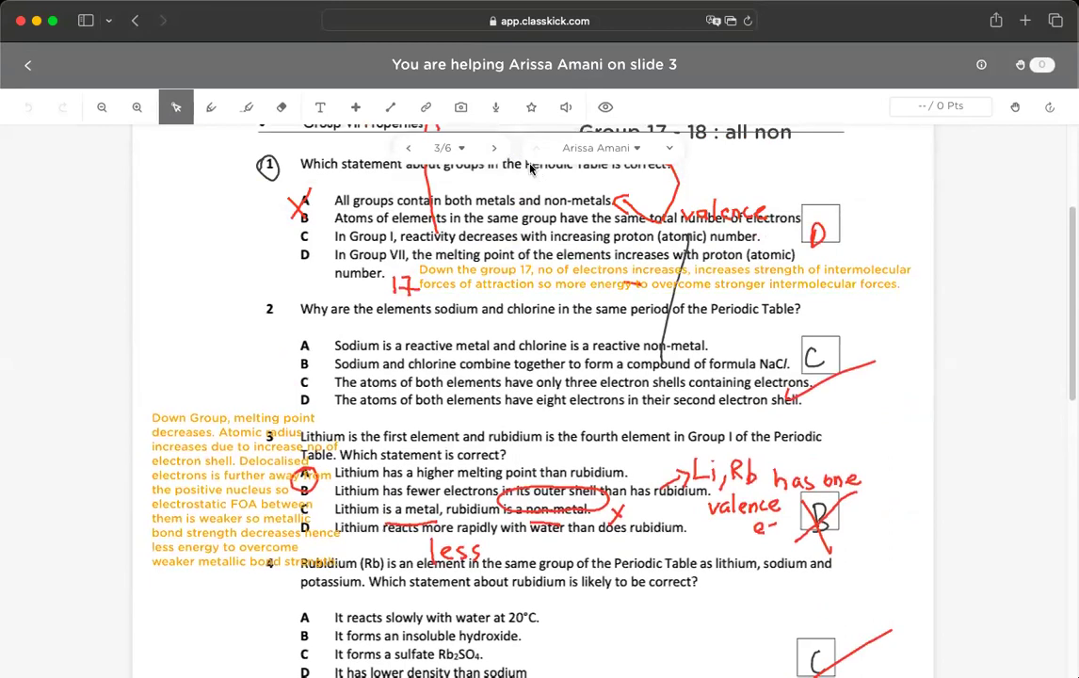
left_click(493, 148)
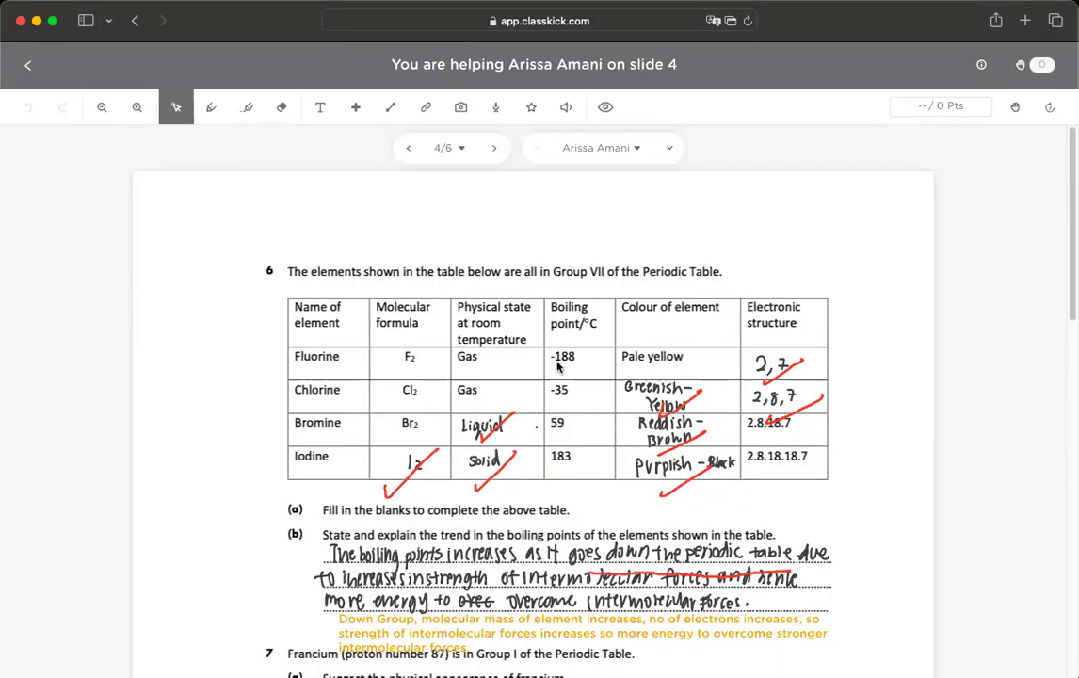
scroll(557, 366, "down", 5)
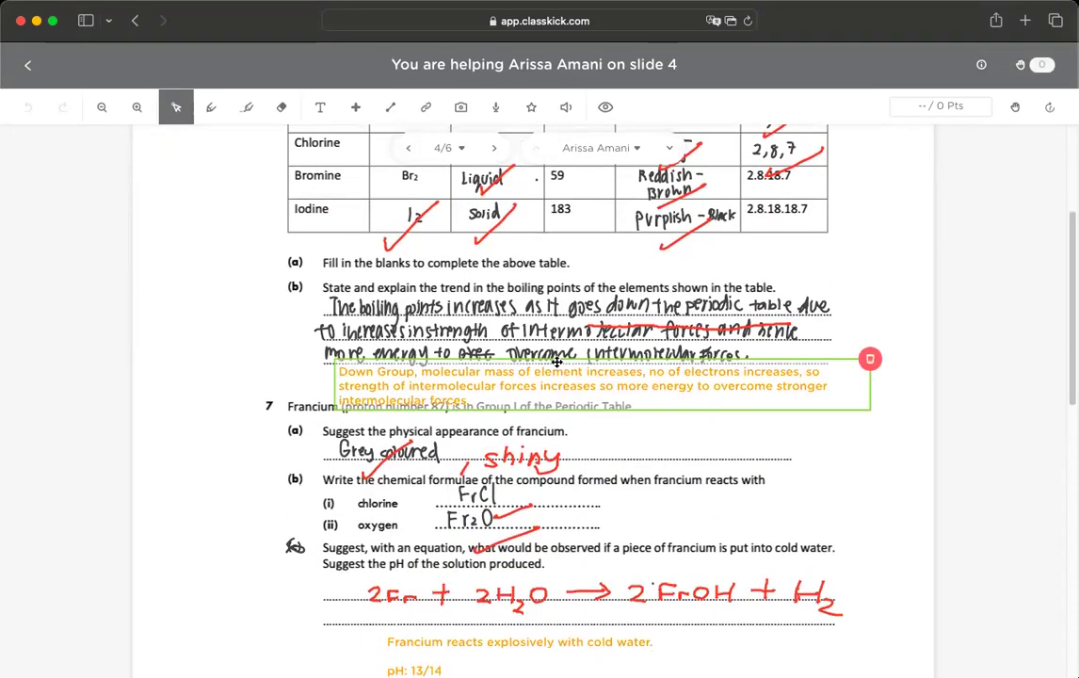
scroll(558, 362, "down", 5)
scroll(603, 339, "up", 10)
left_click(493, 148)
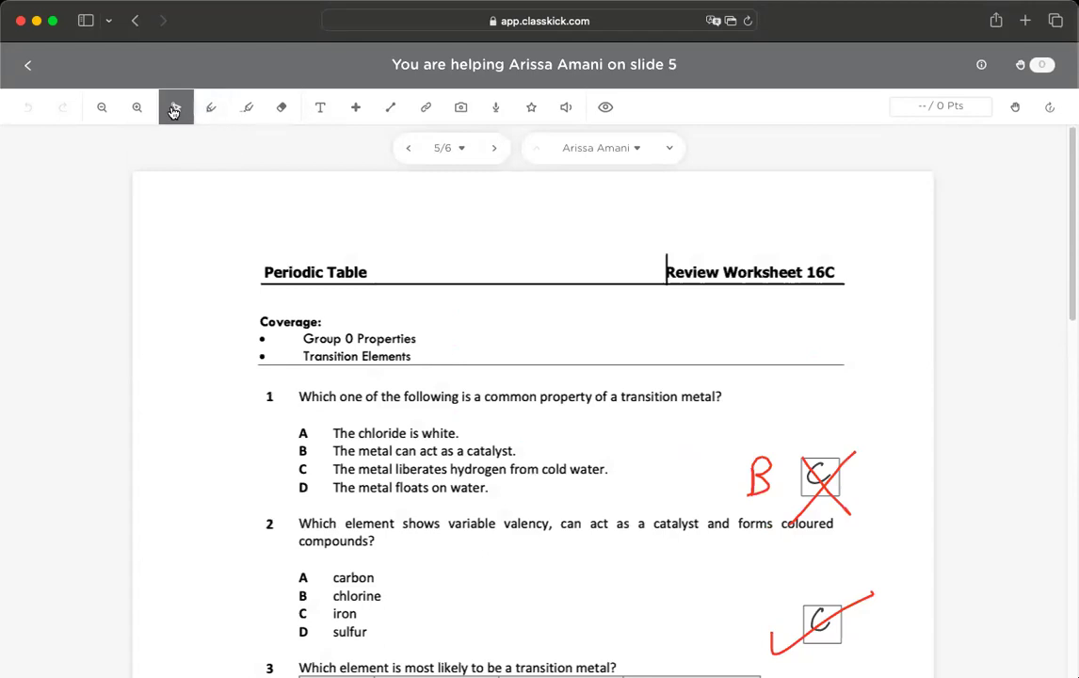
left_click(209, 111)
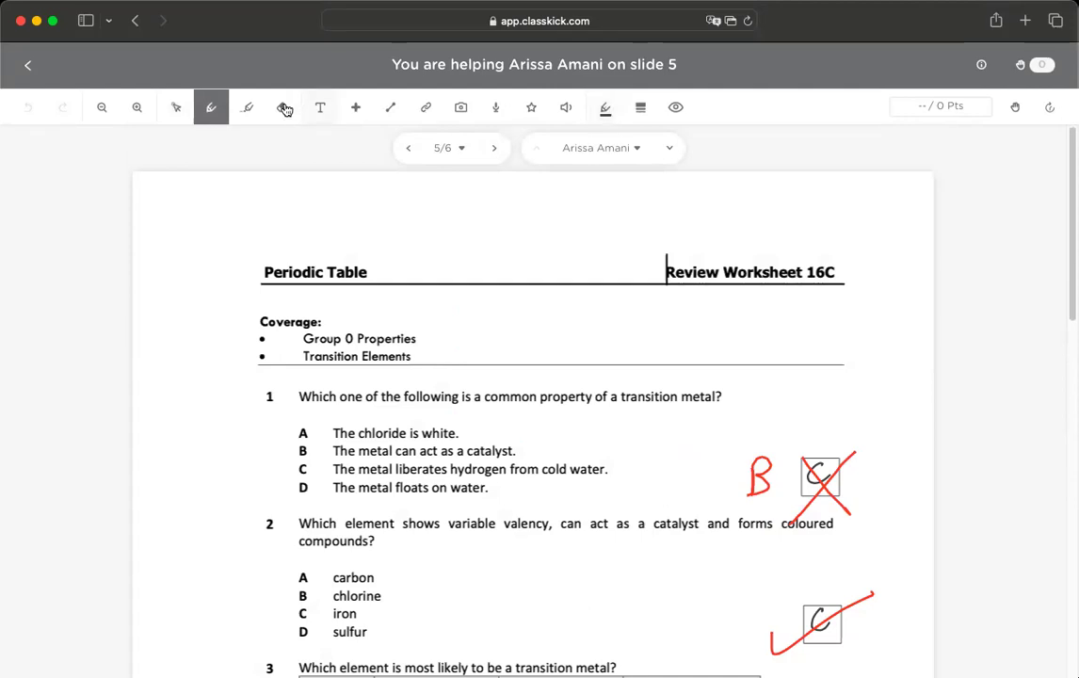
scroll(677, 379, "down", 2)
scroll(748, 421, "up", 1)
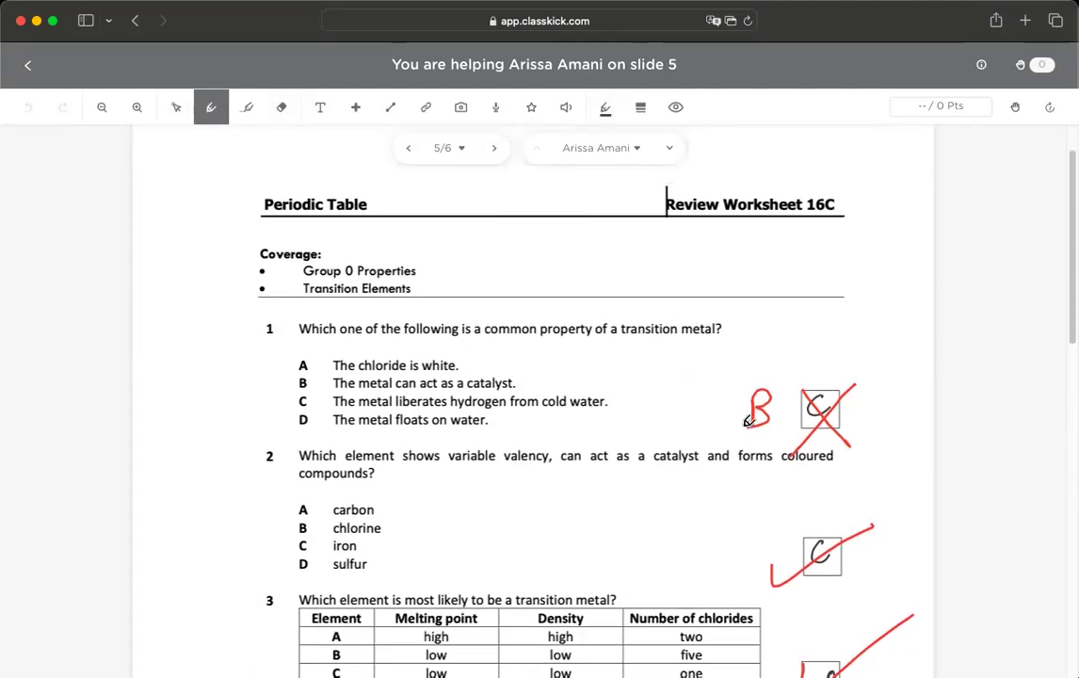
scroll(617, 398, "down", 10)
scroll(527, 339, "up", 11)
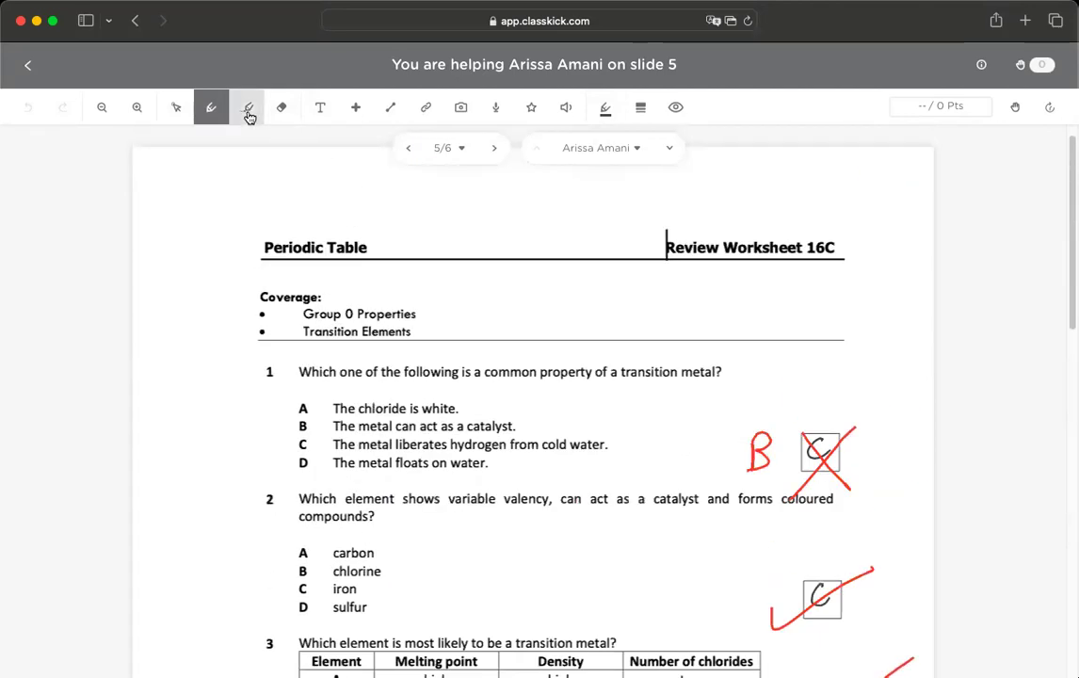
left_click(249, 114)
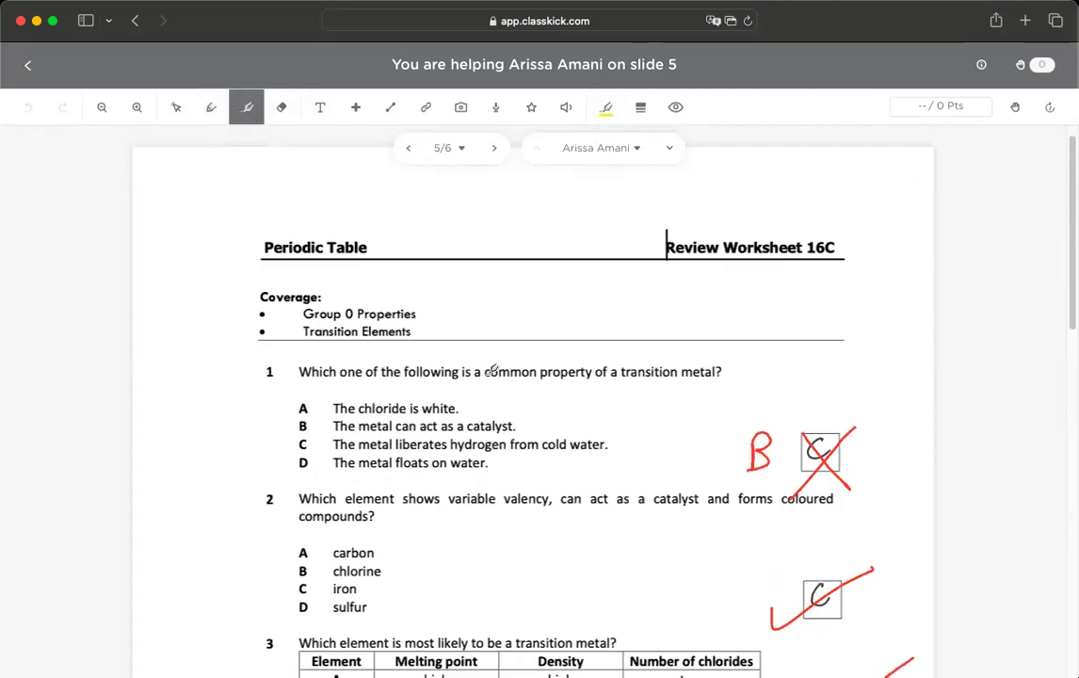
left_click_drag(486, 371, 595, 373)
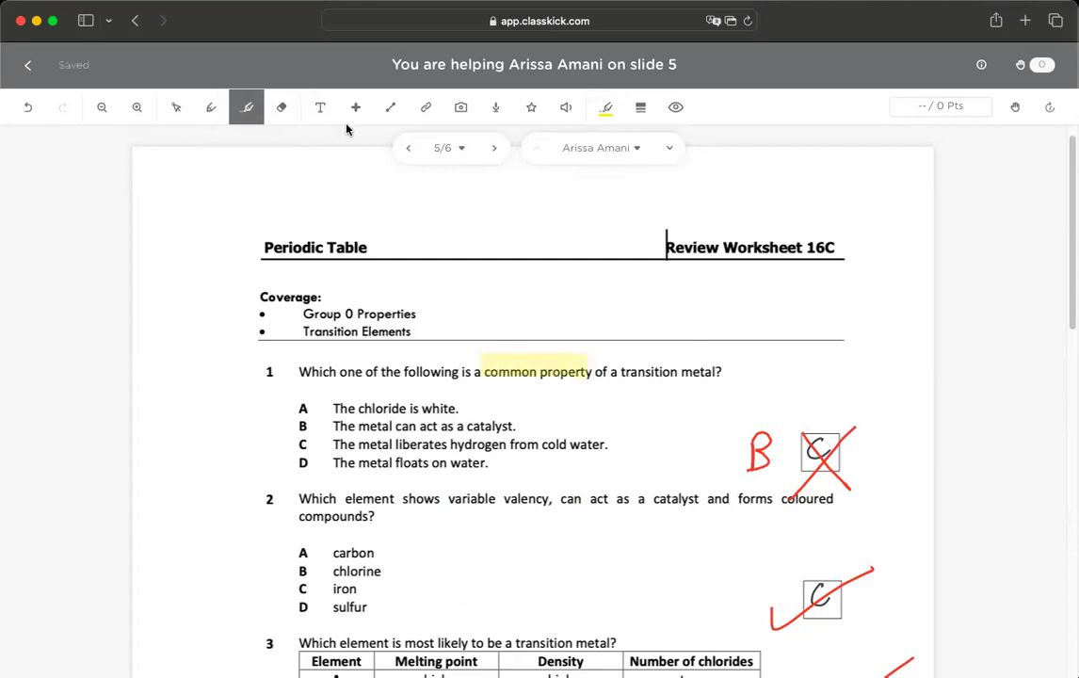
left_click(280, 109)
left_click_drag(484, 368, 600, 368)
left_click(320, 106)
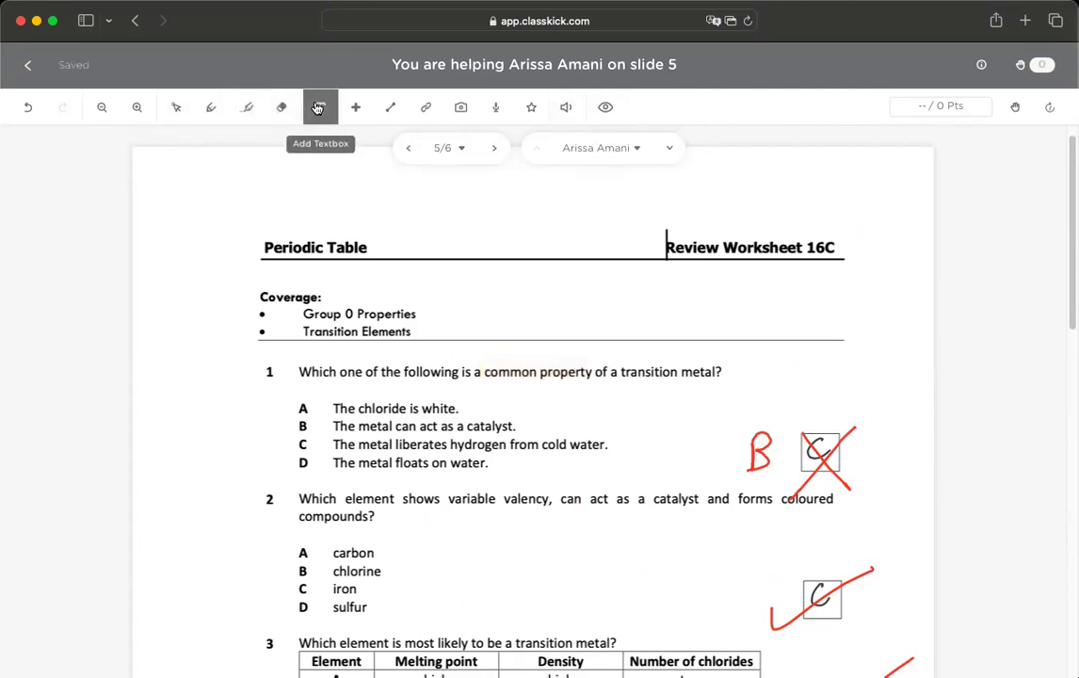
left_click(492, 311)
type("h")
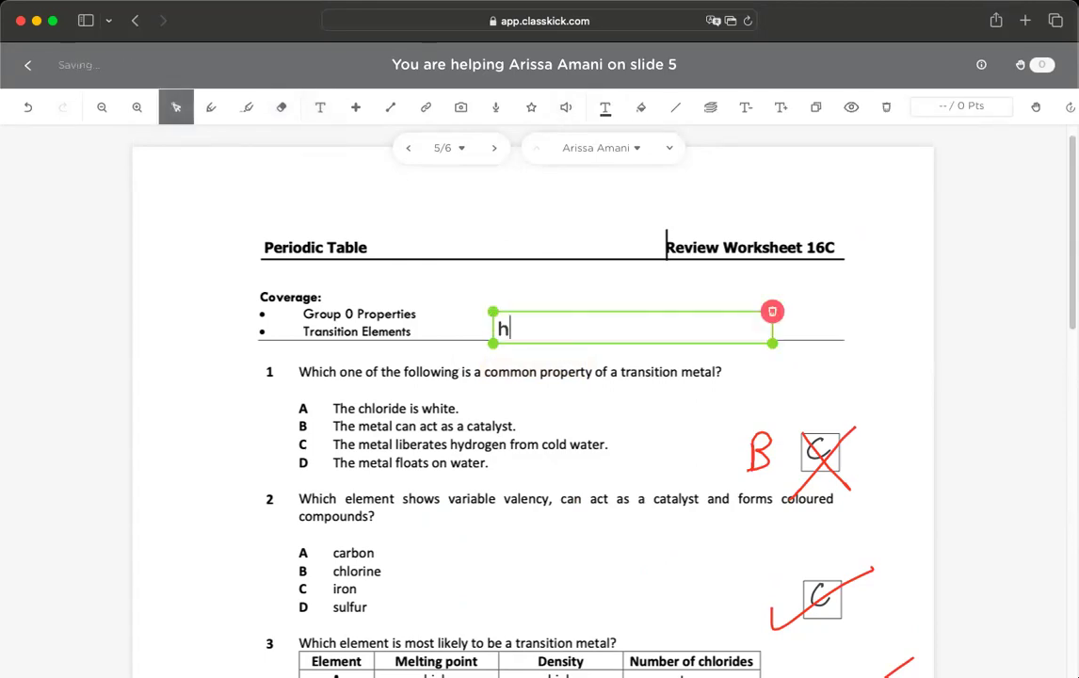
left_click(747, 110)
left_click(750, 111)
left_click(779, 112)
left_click(779, 112)
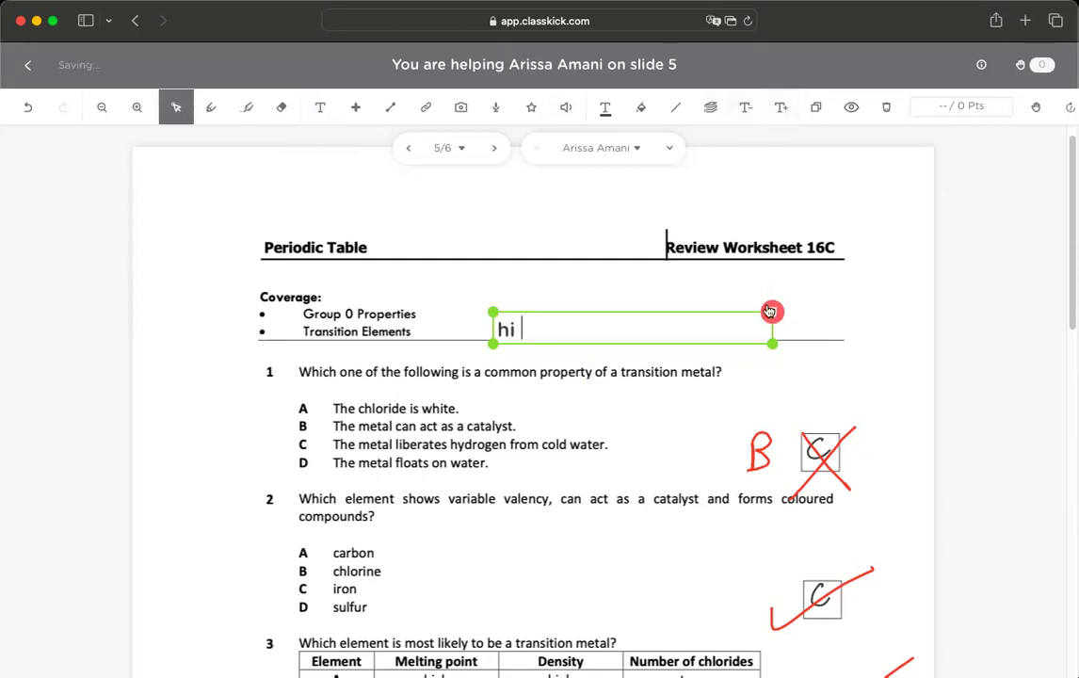
left_click(770, 311)
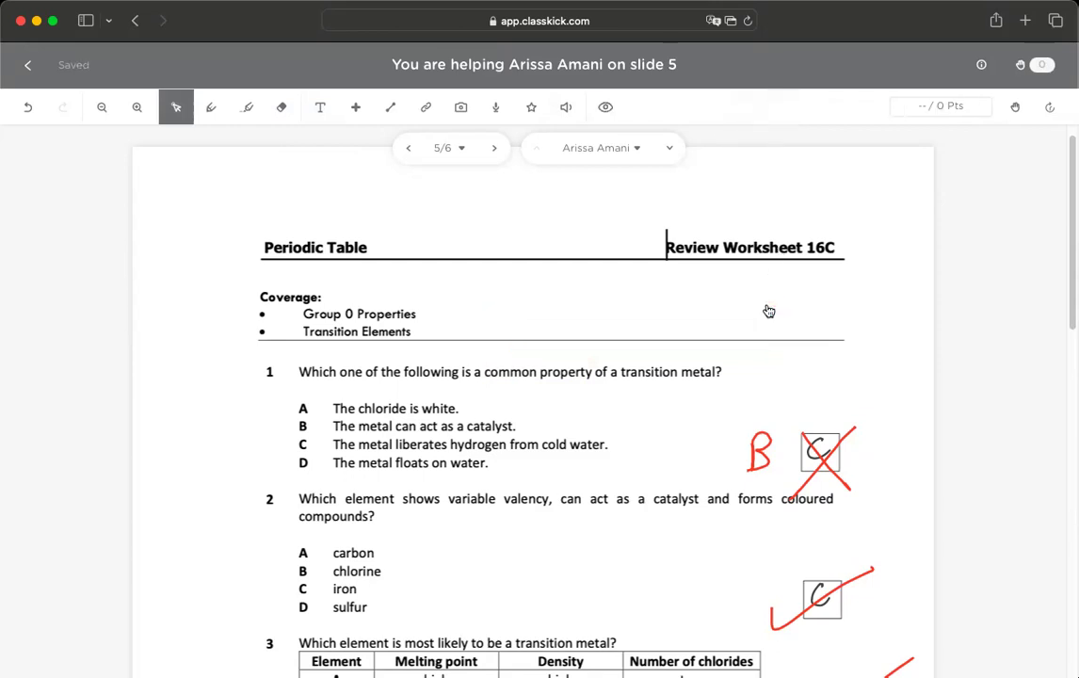
- Try the emoji picker and line tool, dismiss the line tutorial, then open the add-link dialog
left_click(358, 112)
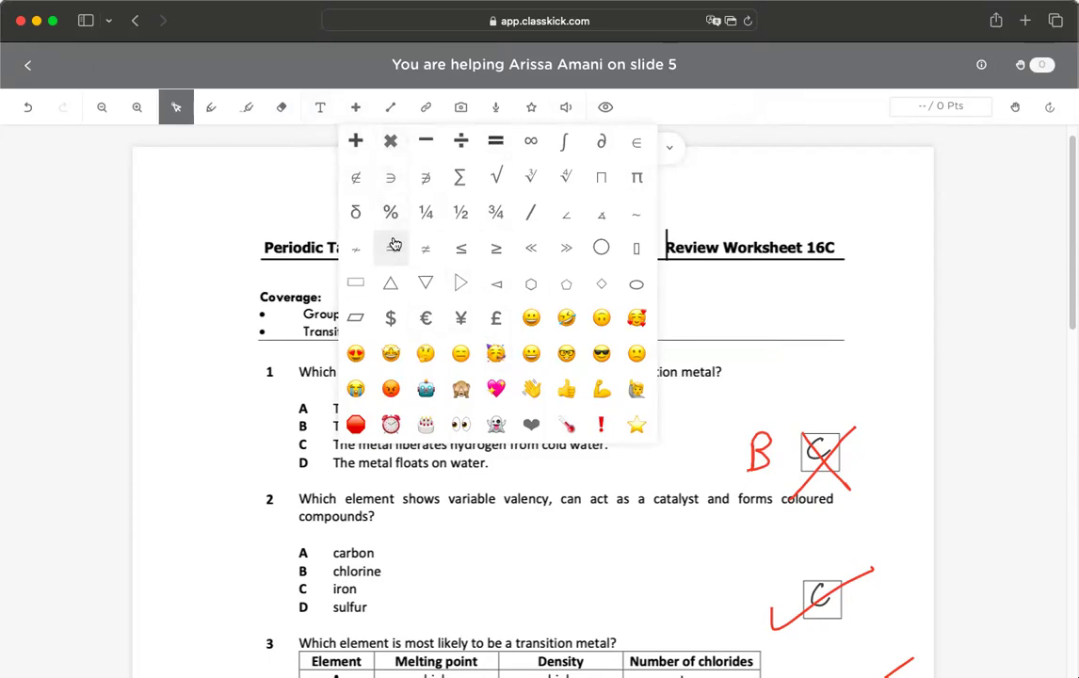
left_click(355, 109)
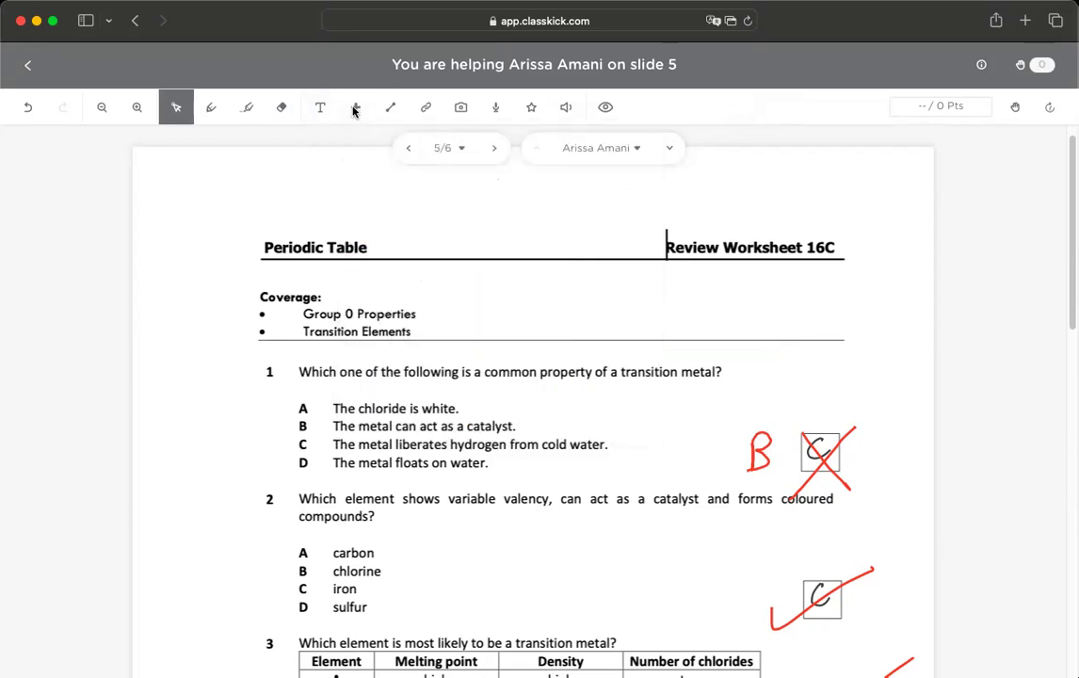
left_click(387, 109)
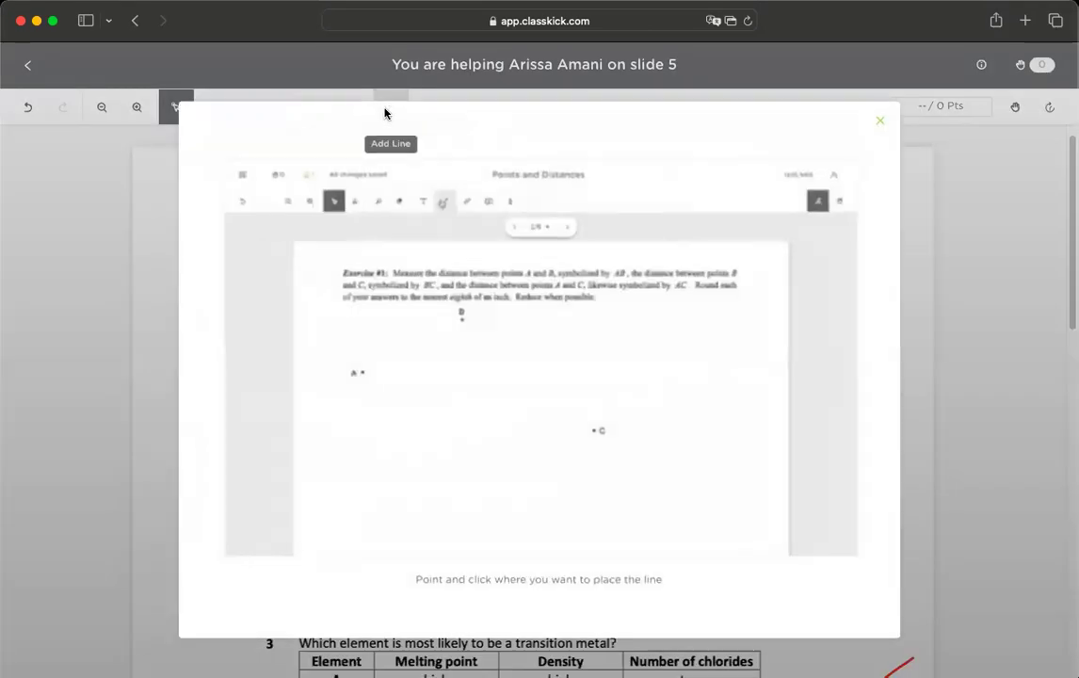
left_click(881, 122)
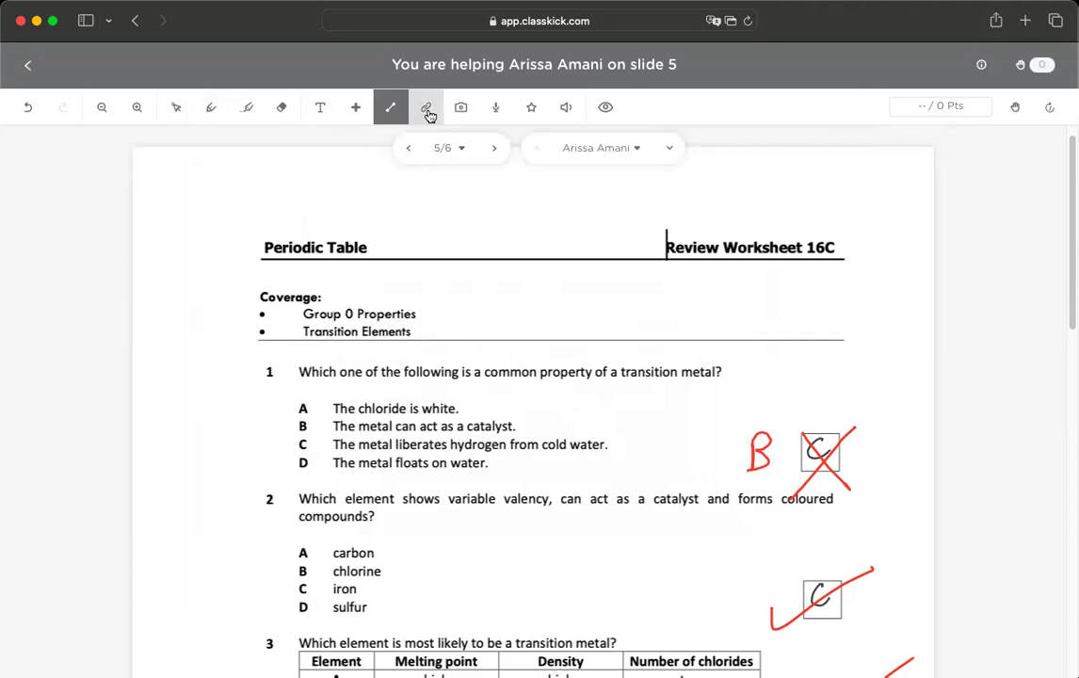
left_click(426, 107)
- Close the link dialog, then open and dismiss the image options and Record Audio panel
left_click(796, 231)
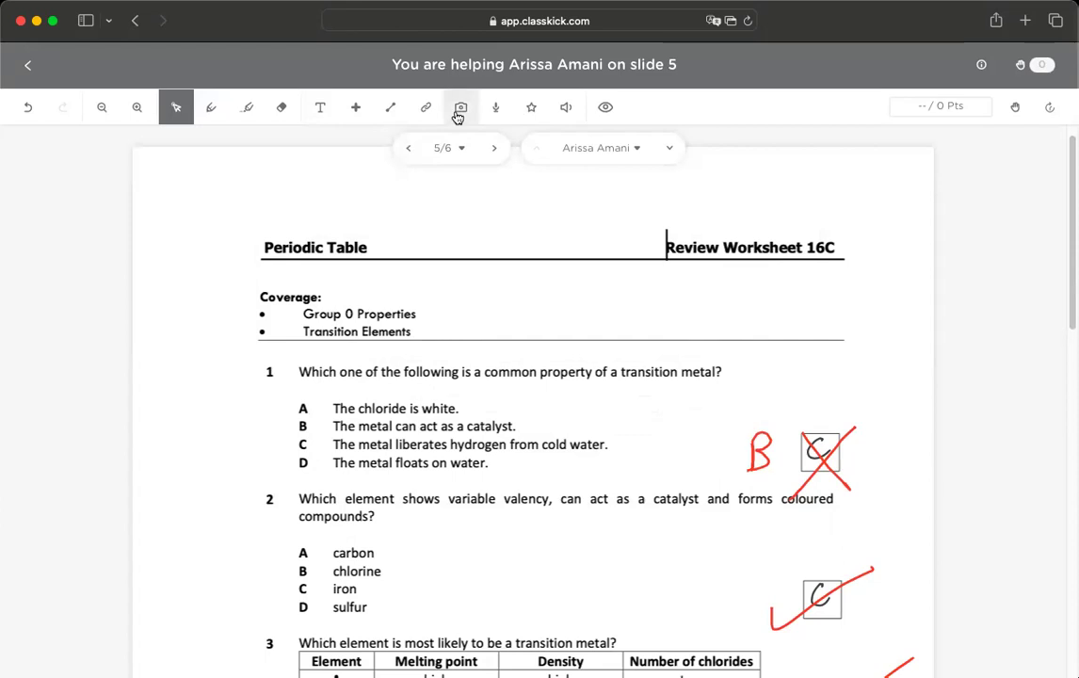
left_click(459, 113)
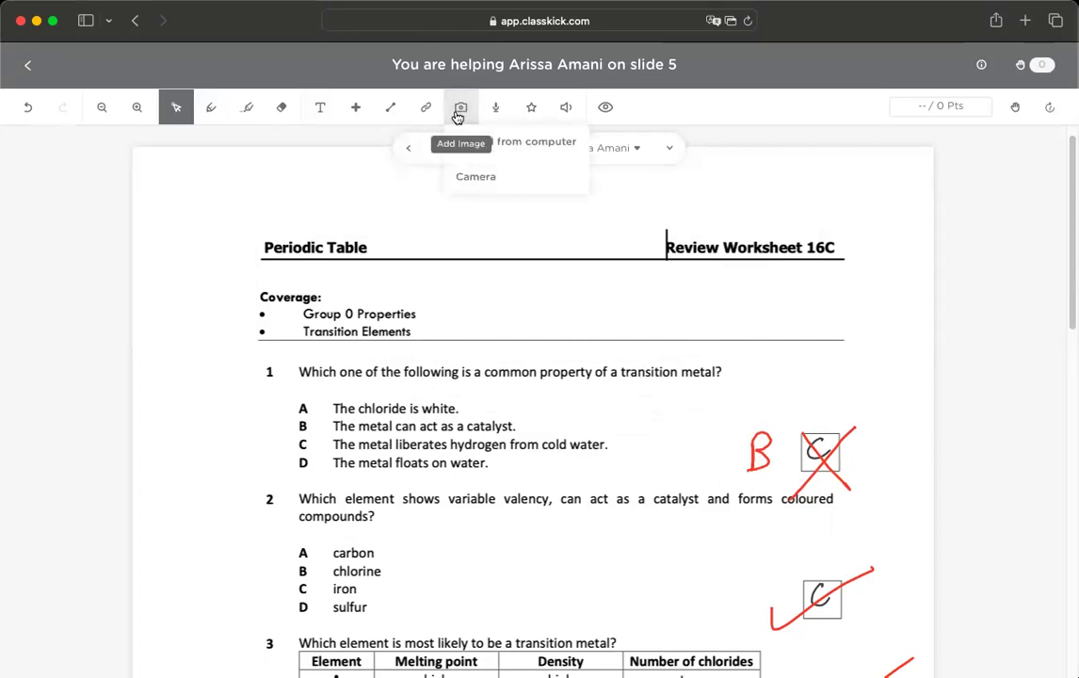
left_click(656, 114)
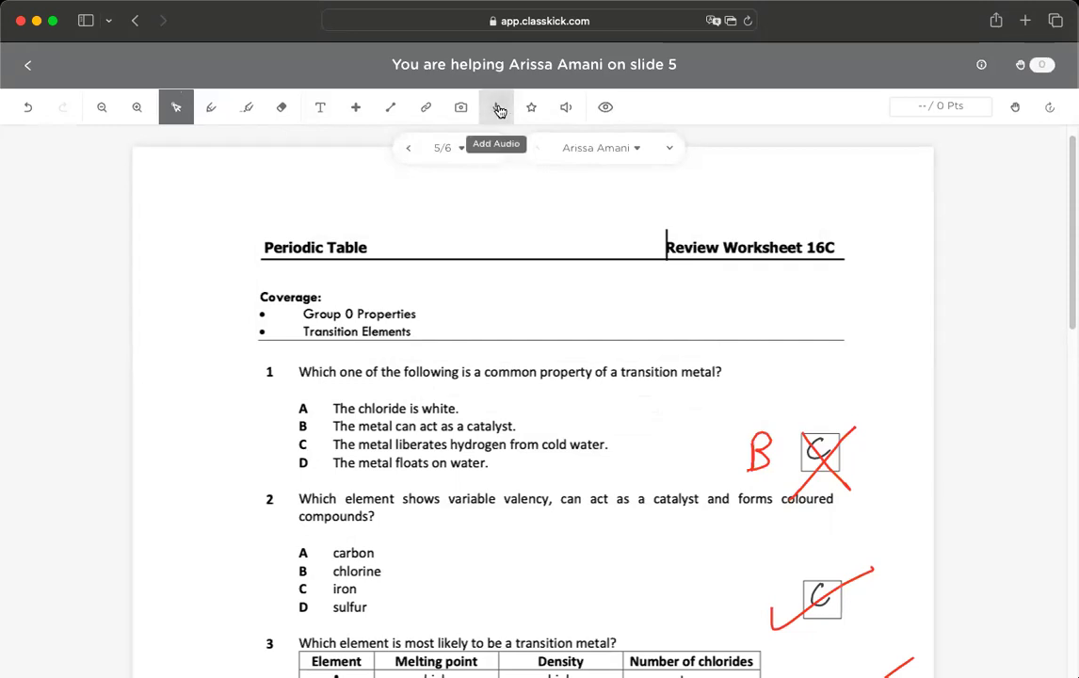
left_click(497, 109)
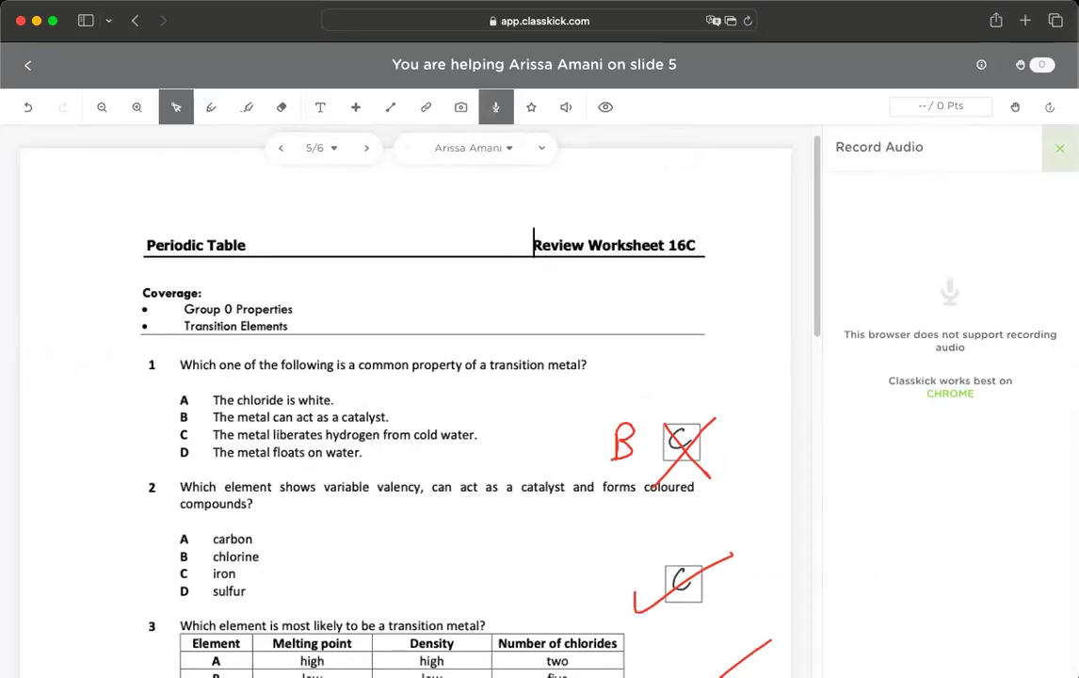
left_click(1060, 148)
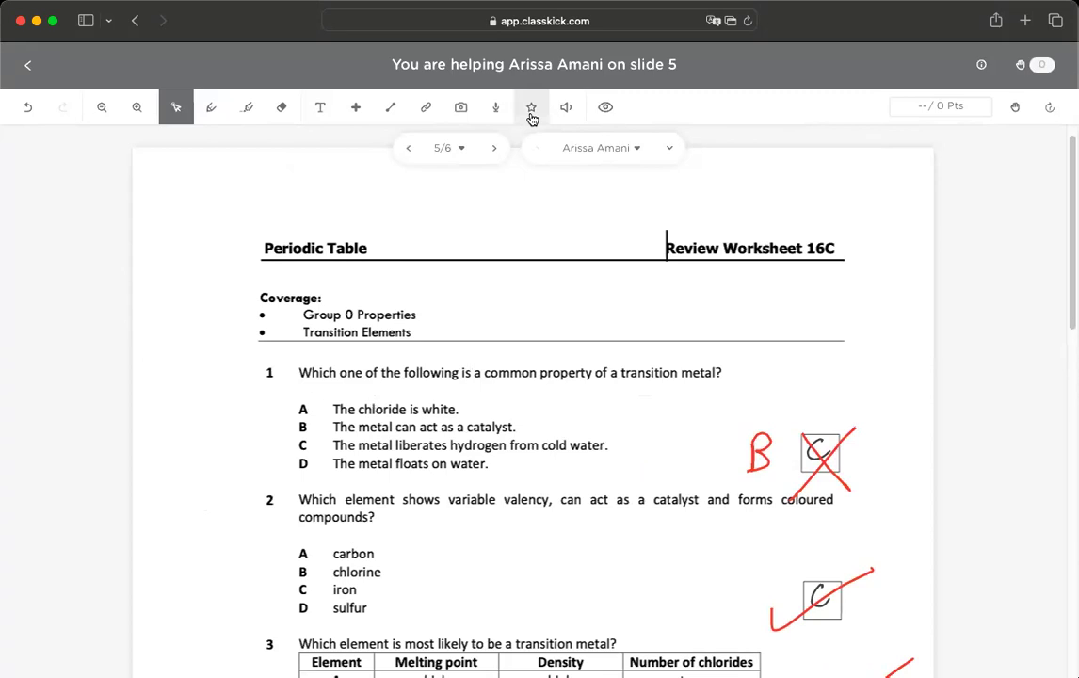
left_click(495, 111)
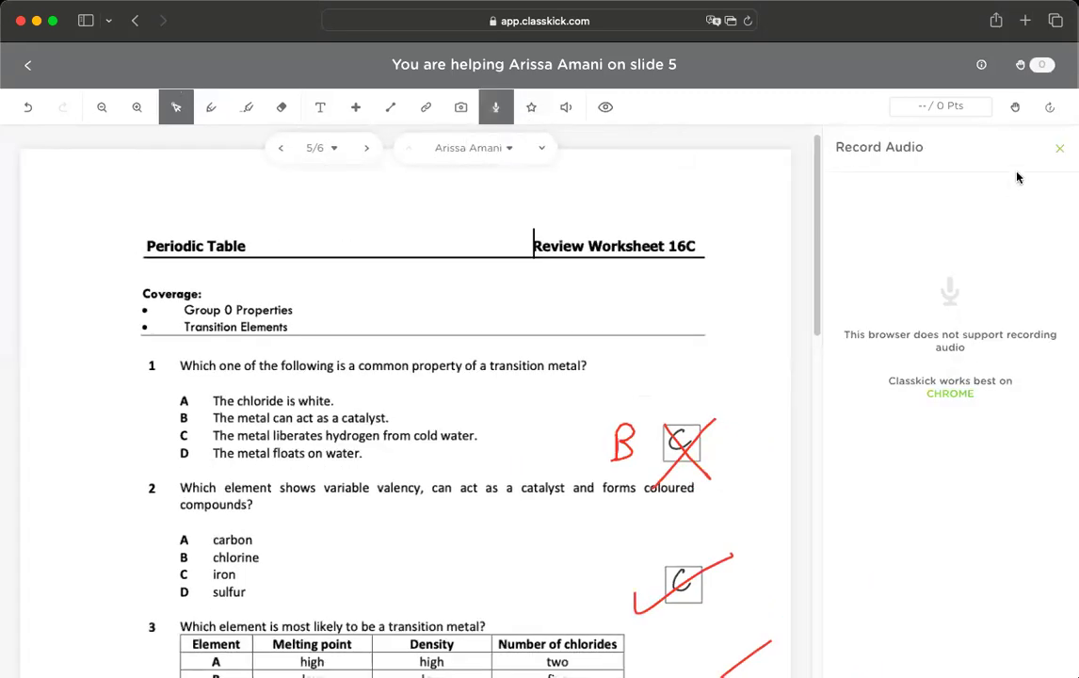
left_click(1058, 149)
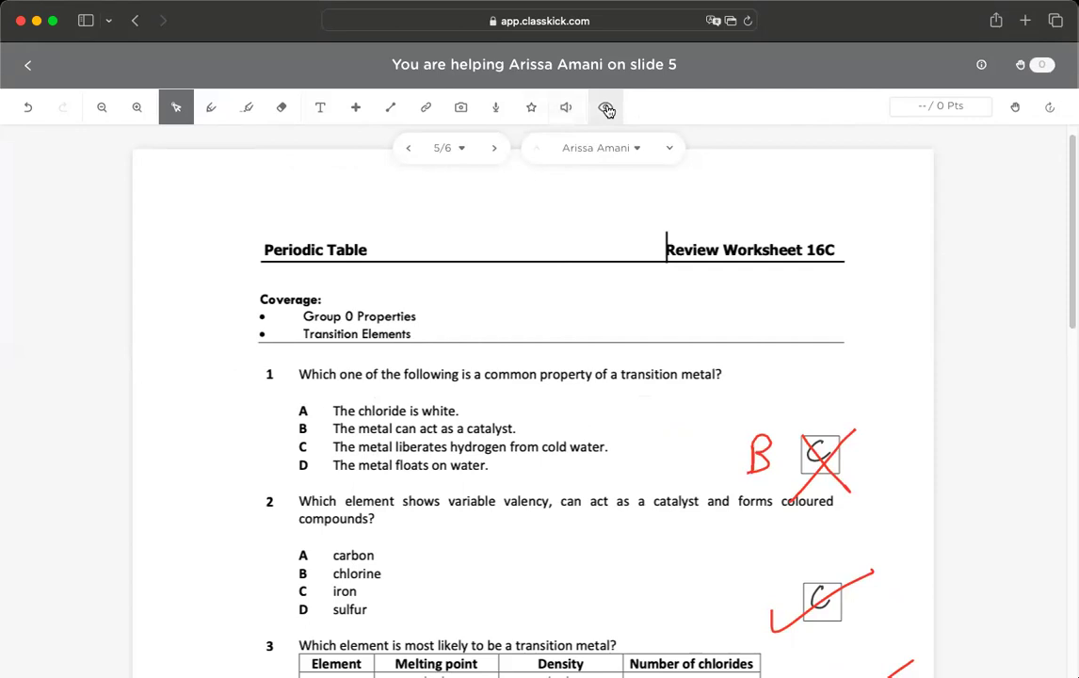
- Toggle the red eye cover on and off the student's slide twice
left_click(608, 110)
left_click(607, 110)
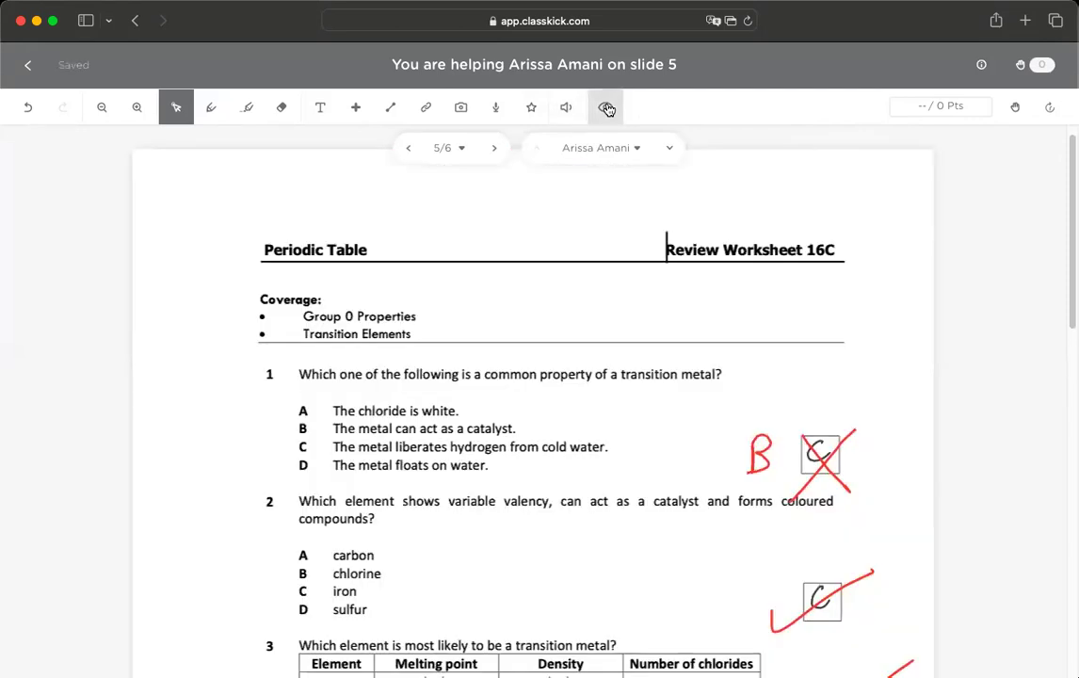
left_click(607, 110)
left_click(607, 111)
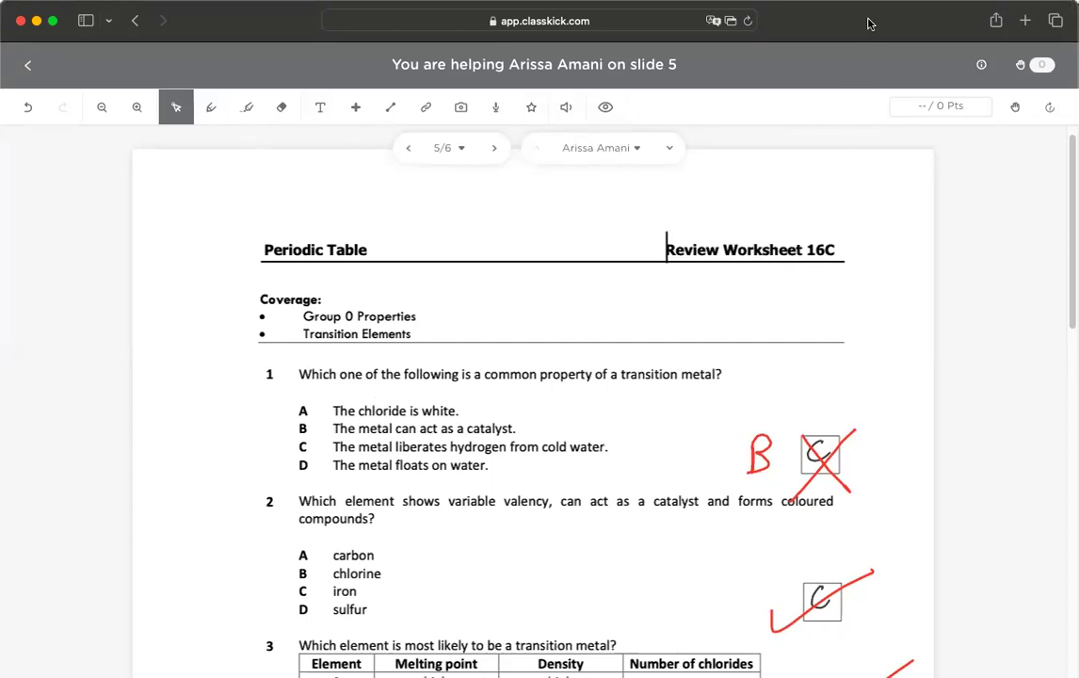
- Exit the student's work back to the Assignments list and select the page address
left_click(28, 68)
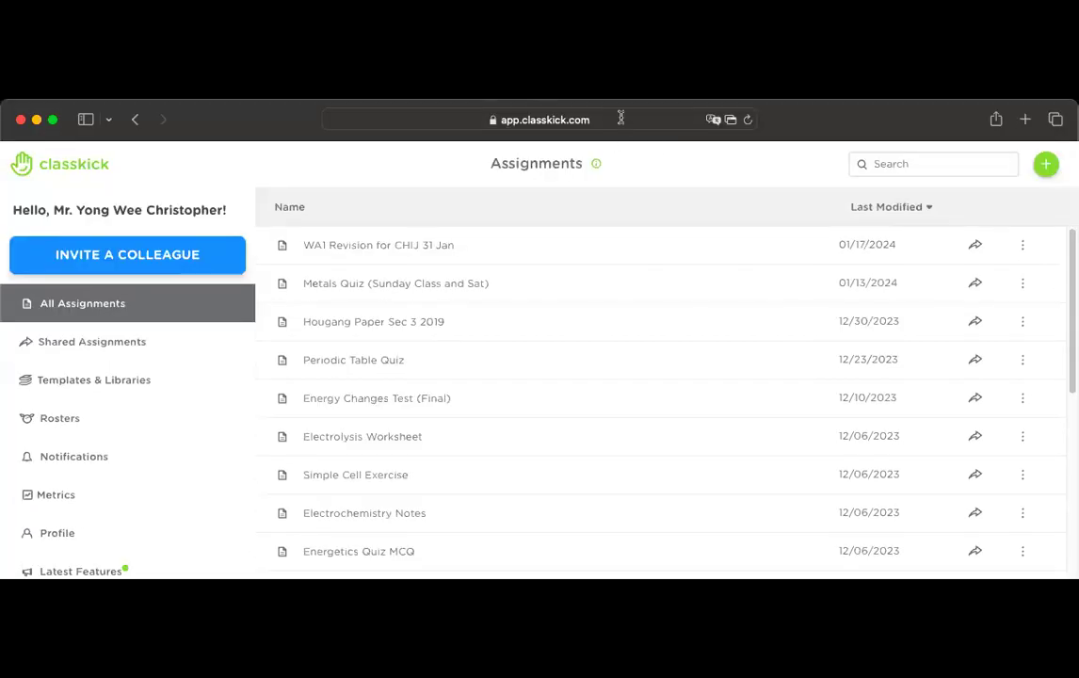
left_click(621, 31)
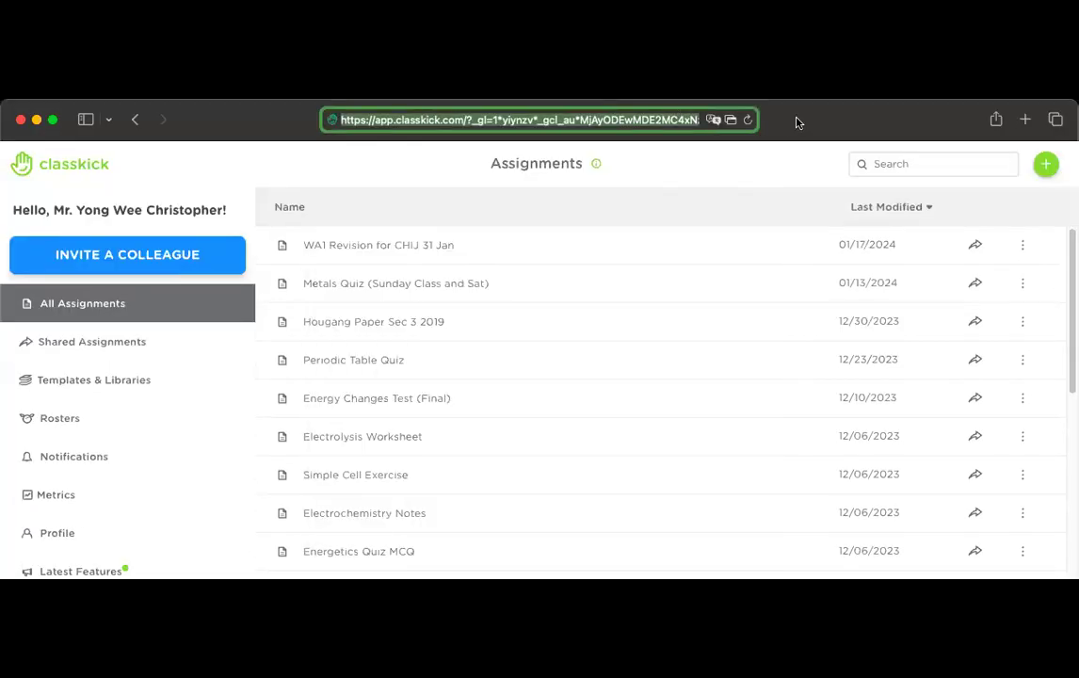